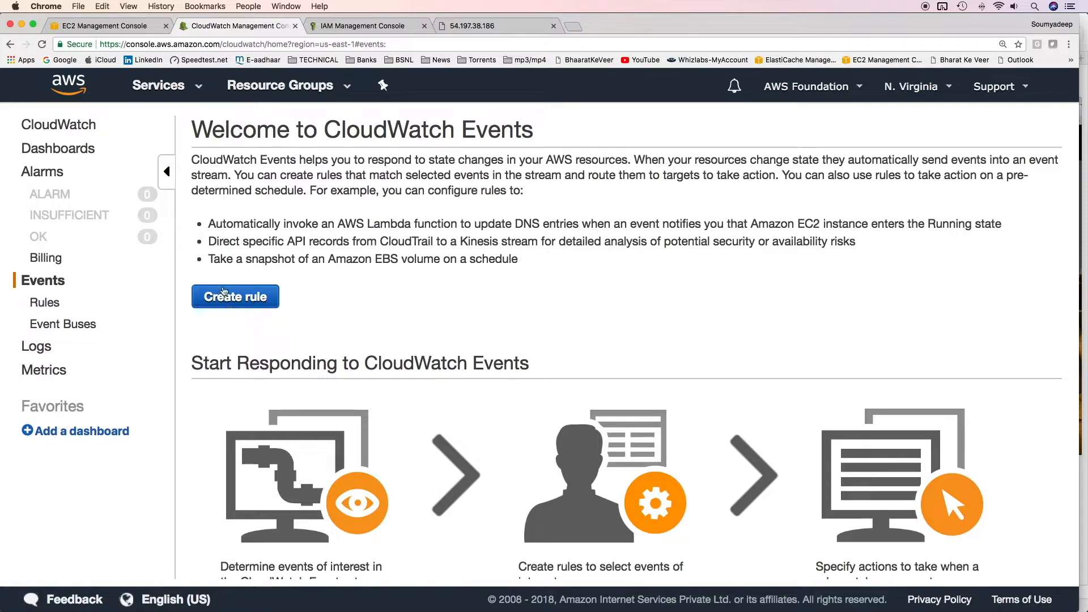
- Start creating a new rule from the CloudWatch Events rules list
click(44, 306)
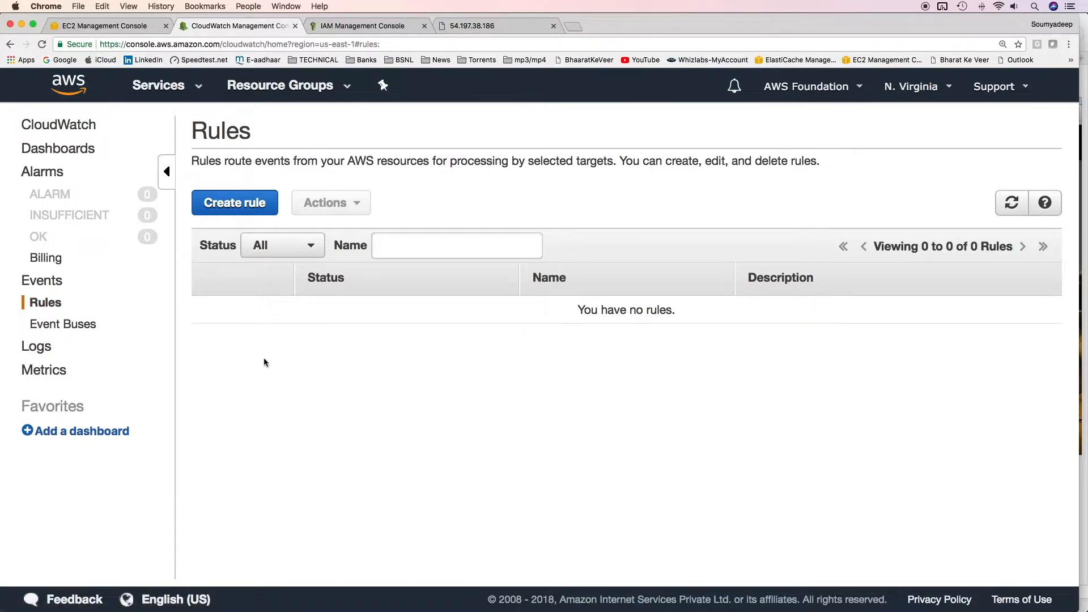
click(229, 206)
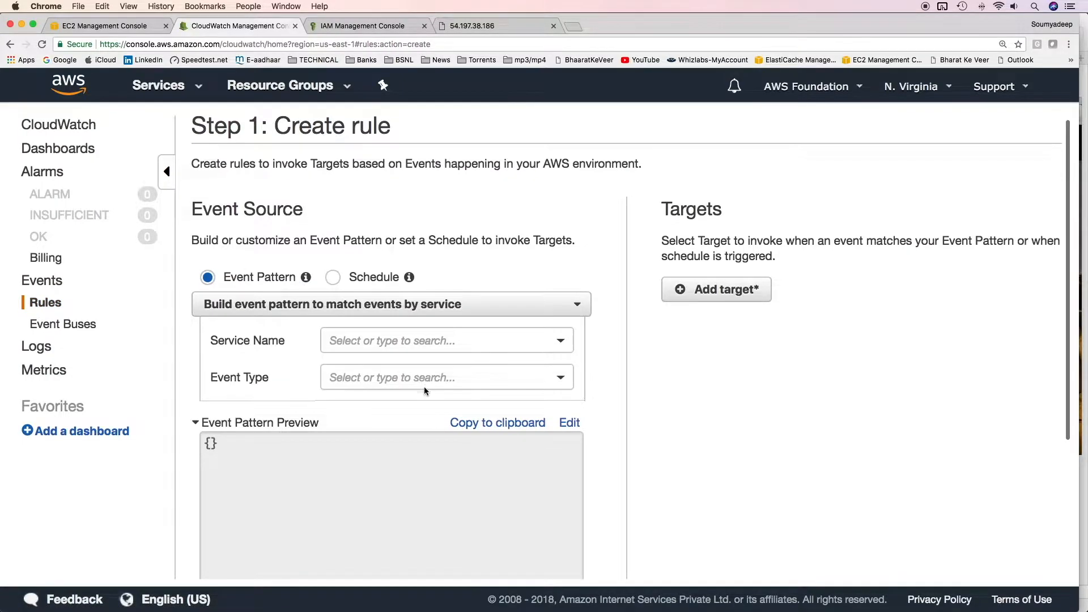
scroll(515, 179, down, 3)
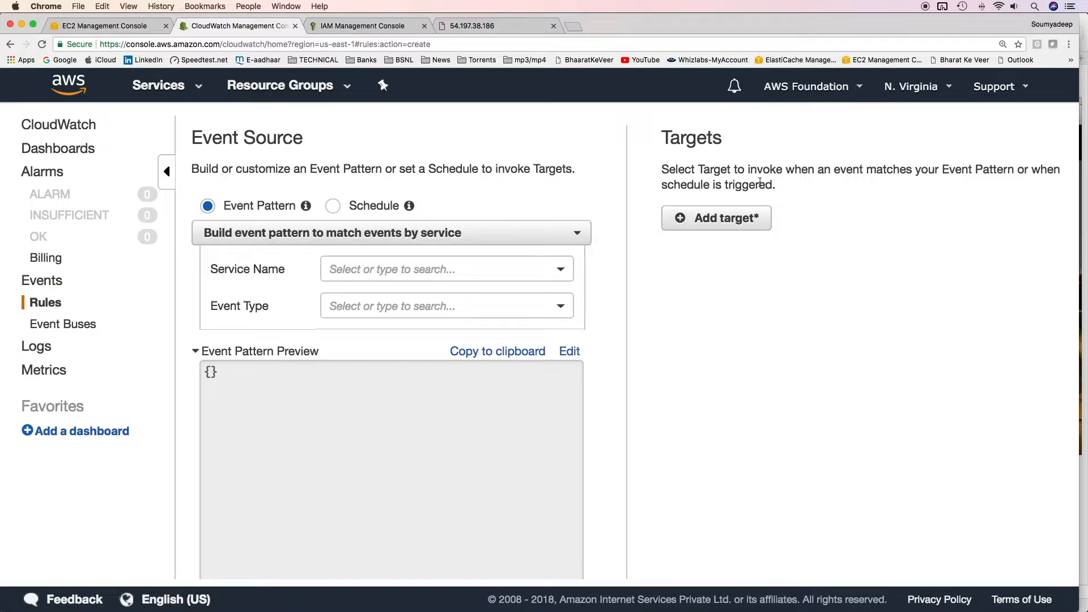
scroll(479, 270, down, 1)
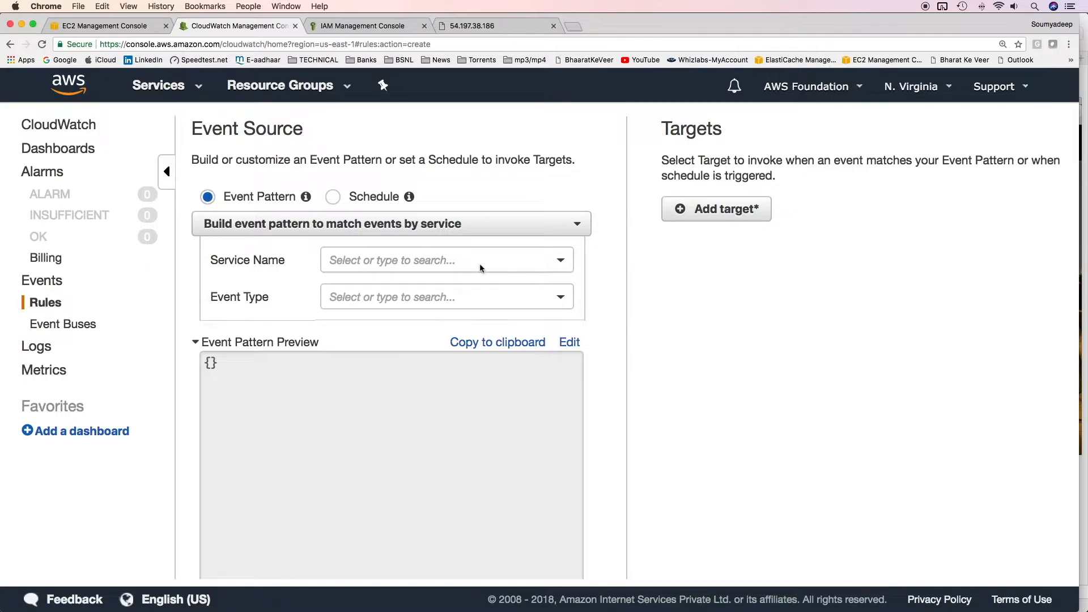
- Set the event pattern's service to EC2 and its event type to EC2 Instance State-change Notification
click(479, 263)
scroll(471, 317, down, 3)
scroll(471, 322, down, 20)
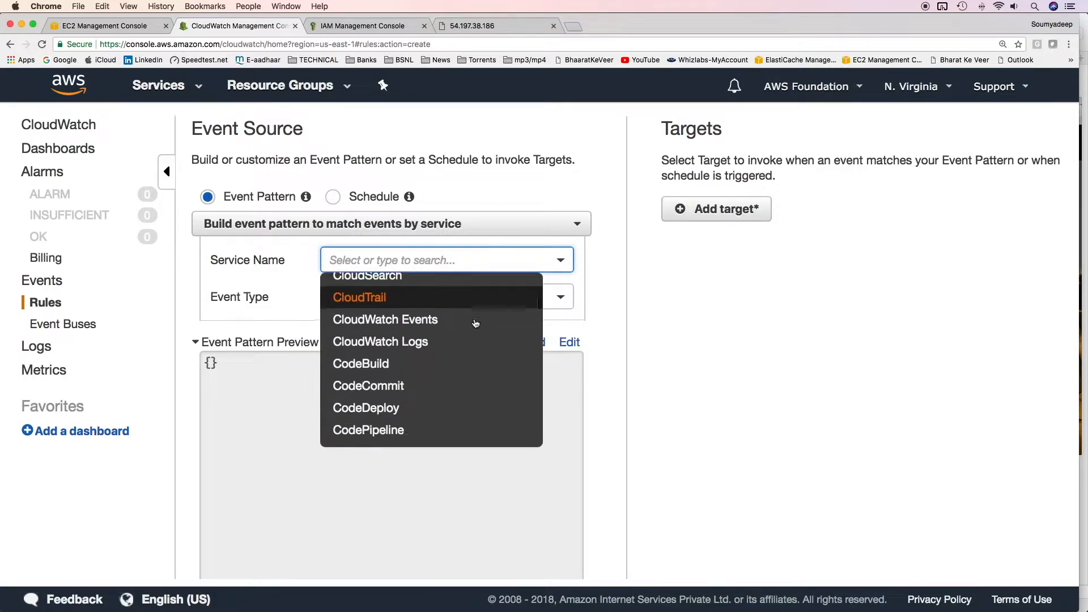
click(442, 281)
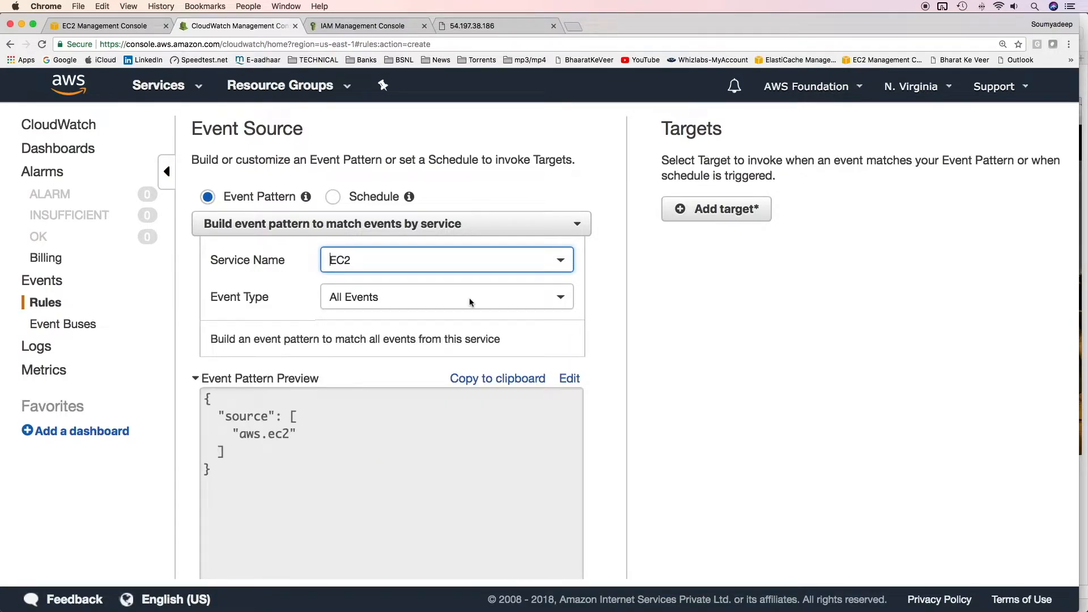
click(400, 300)
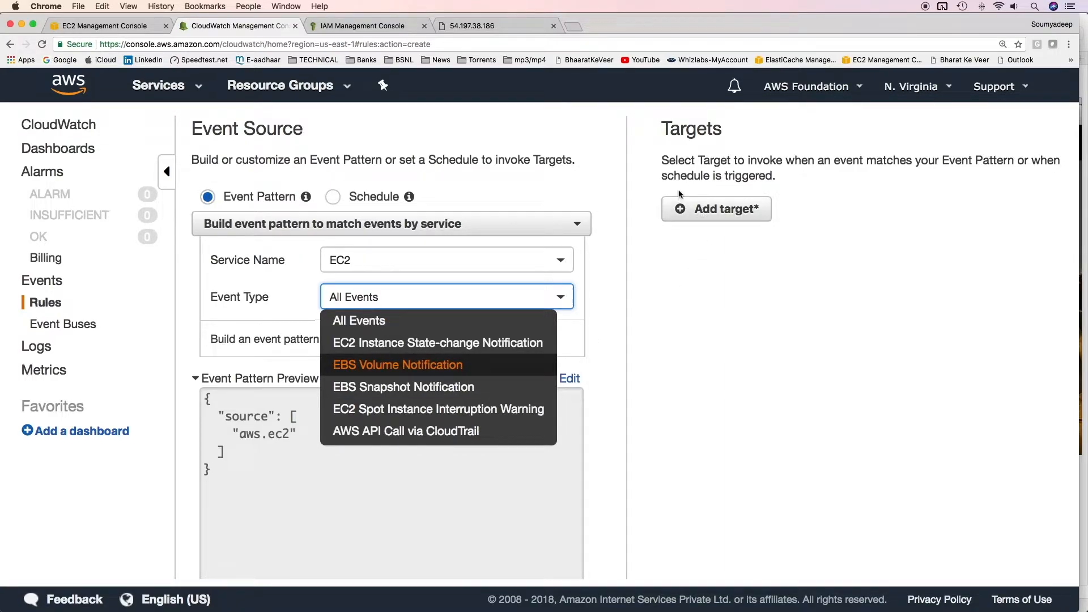
click(427, 344)
- Limit the event pattern to specific states and add the shutting-down state
scroll(382, 452, down, 2)
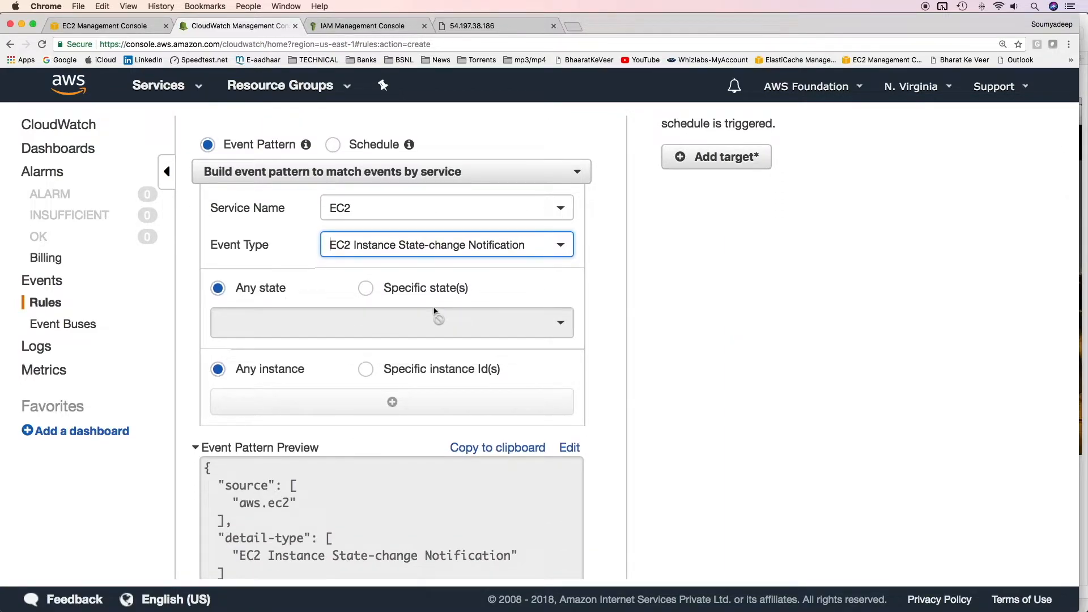
scroll(267, 340, up, 1)
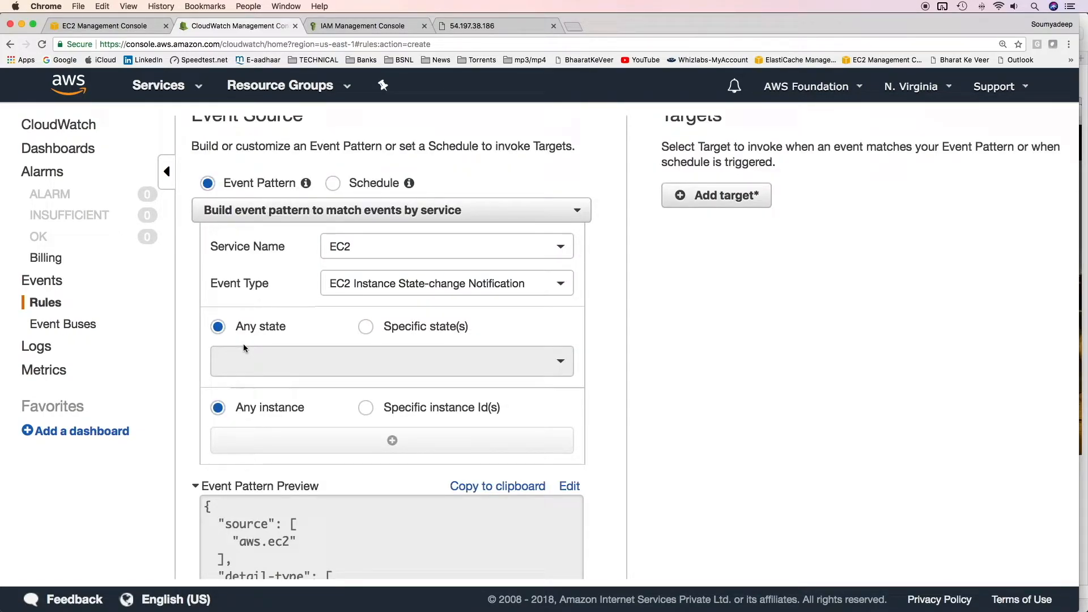
click(366, 329)
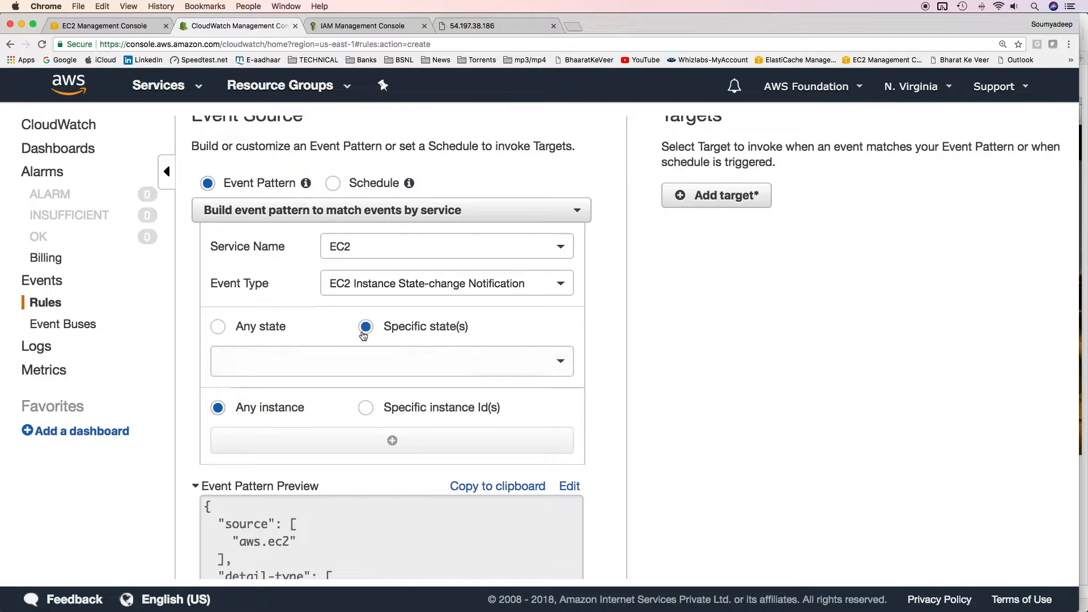
click(379, 374)
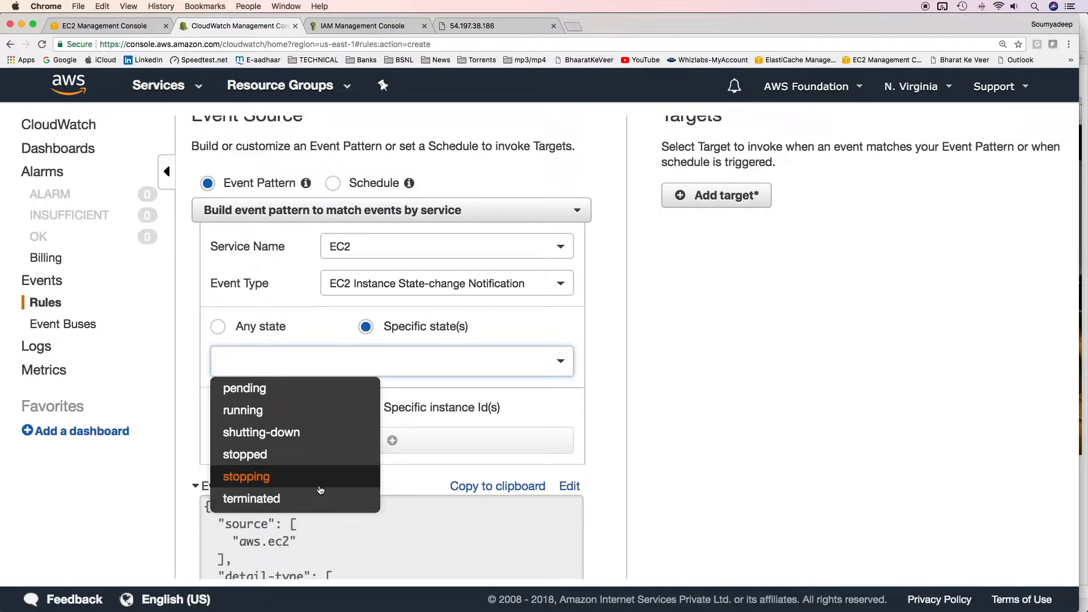
click(313, 436)
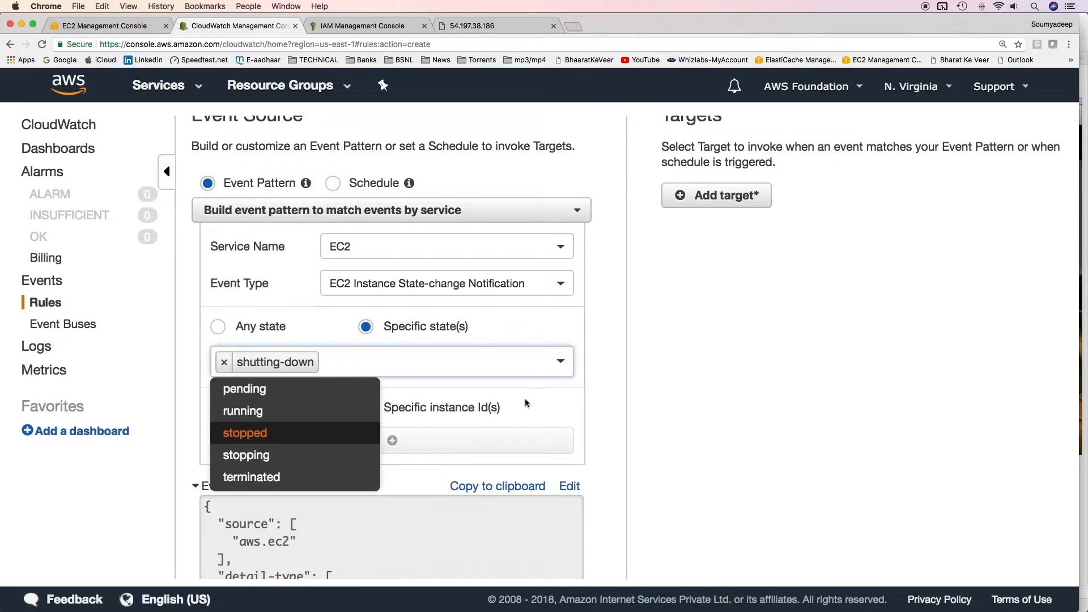
click(654, 414)
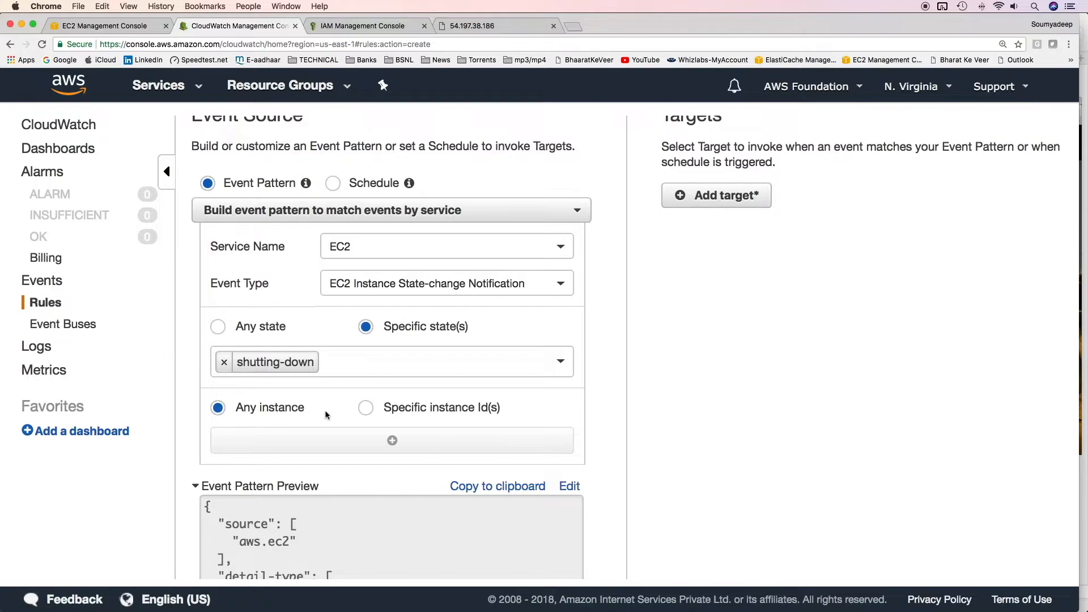
- Restrict the pattern to specific instance IDs i-0f098aa31c1df2436 and i-06902808eb24f7111, copied from the EC2 instances list
click(366, 410)
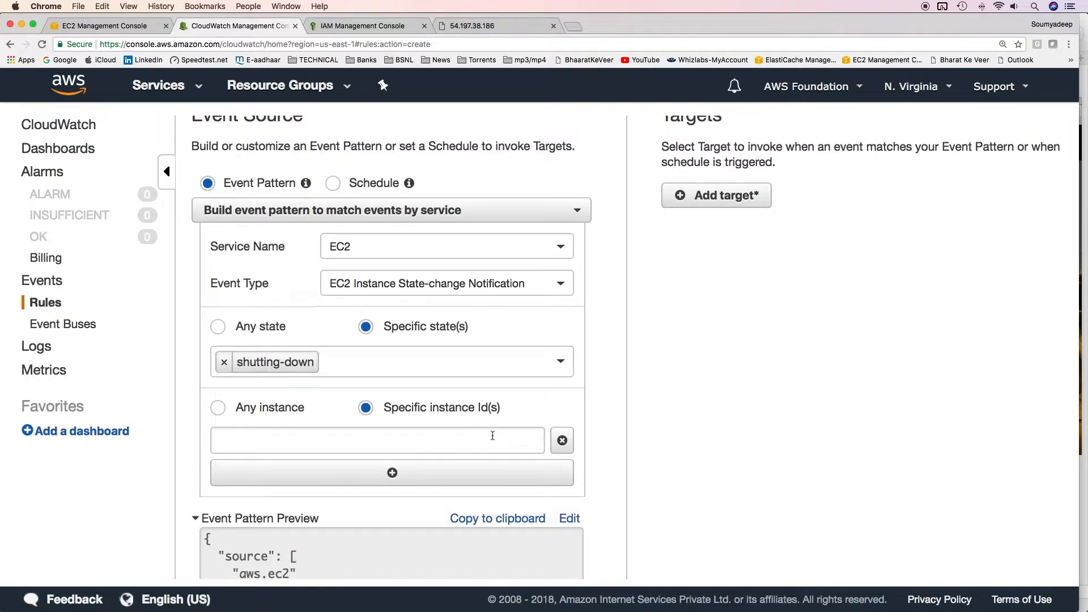
click(105, 25)
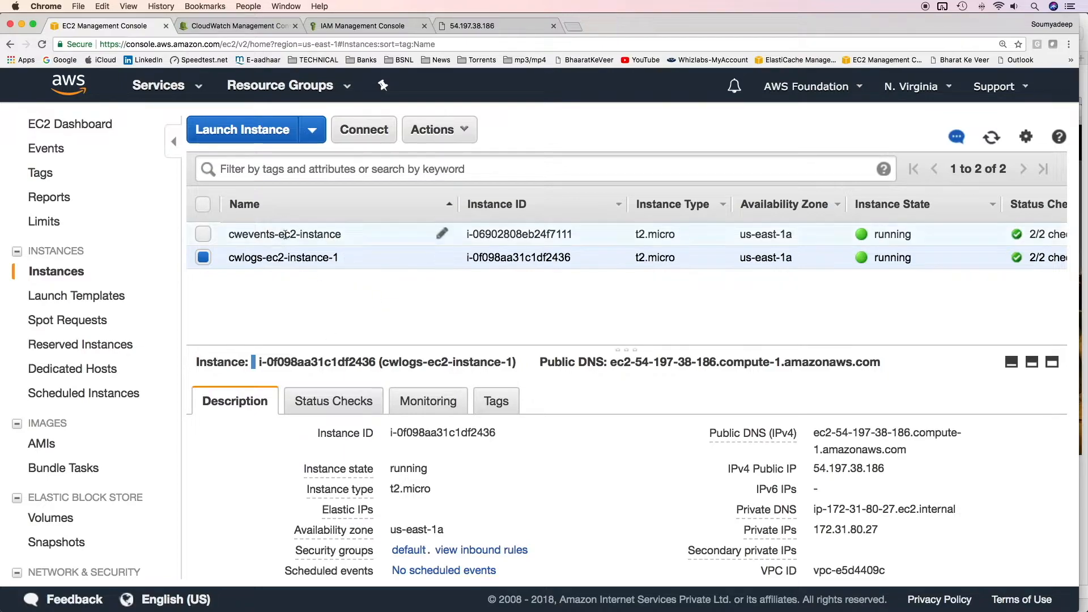
scroll(373, 411, down, 1)
drag(390, 413, 483, 418)
key(ctrl+Tab)
click(454, 470)
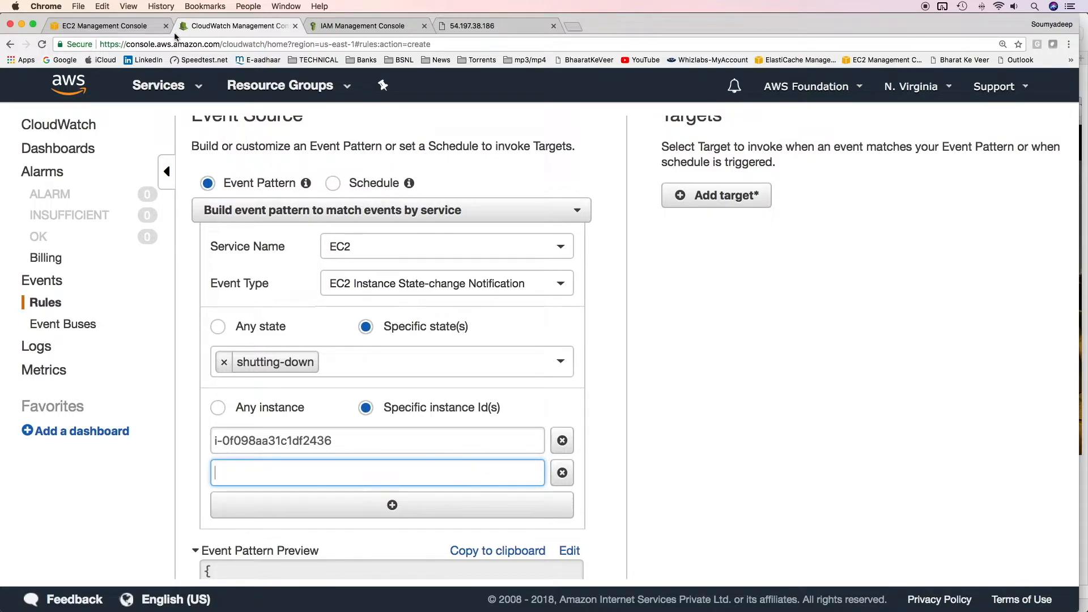
key(super+v)
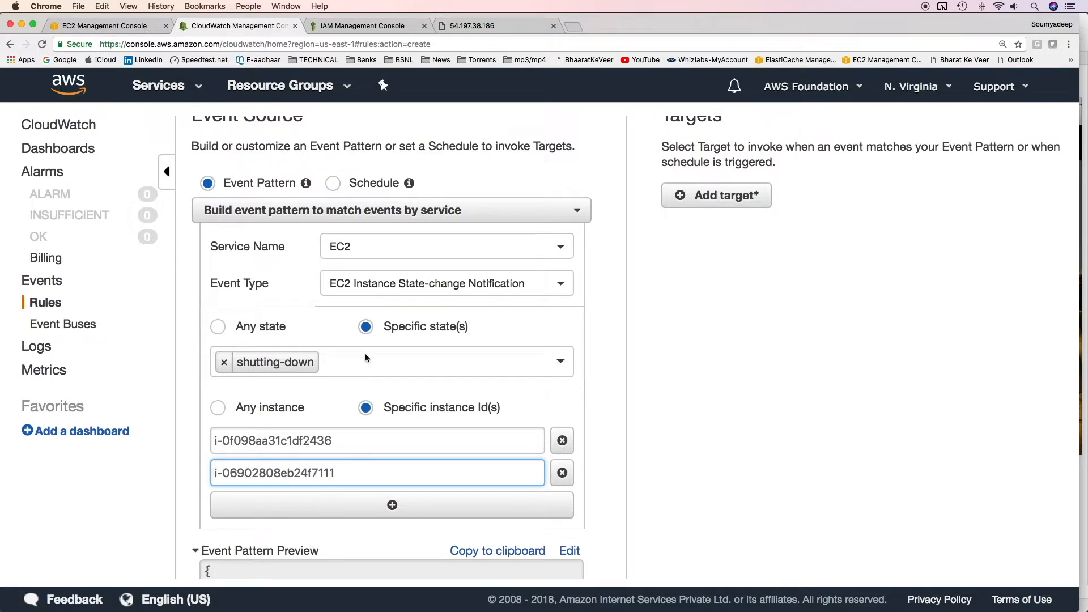
- Add terminated to the specific states in the event pattern
click(363, 353)
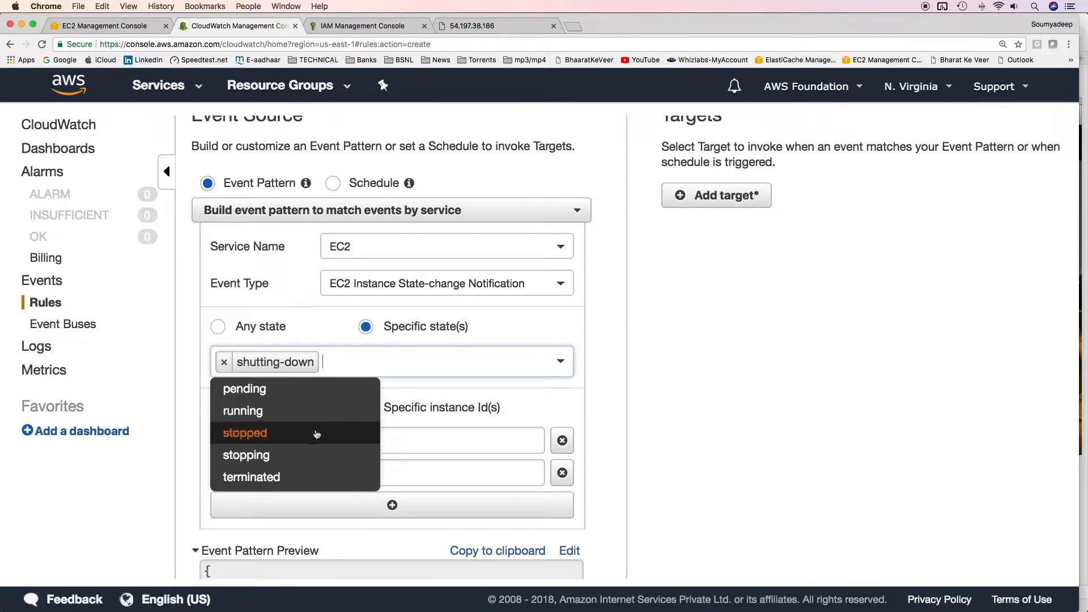
click(312, 477)
click(305, 335)
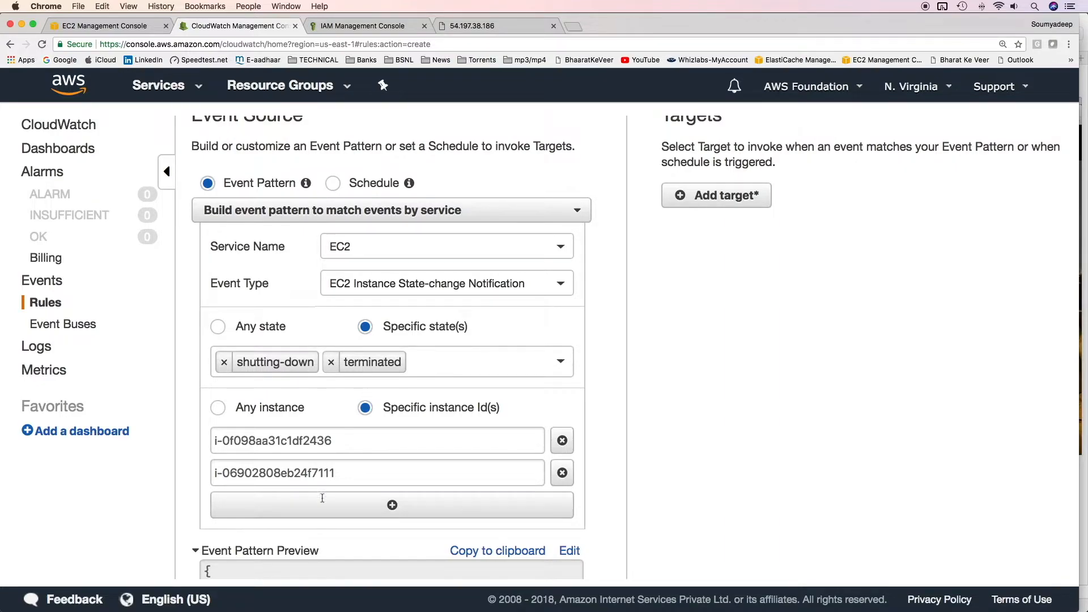
- Review the event pattern preview for the source, detail type, states and instance IDs
scroll(301, 484, down, 5)
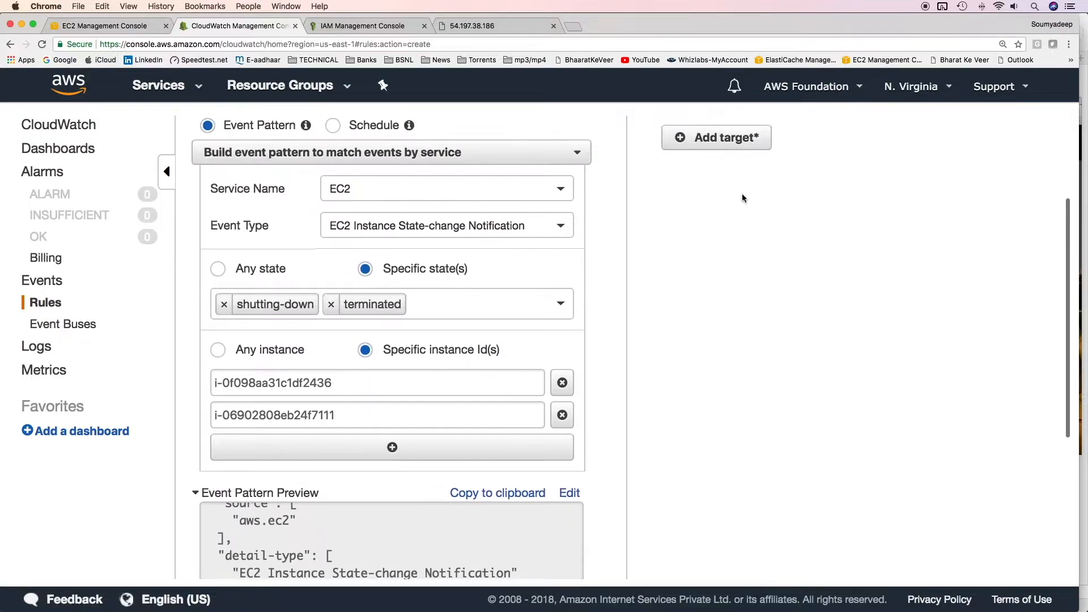
scroll(306, 572, down, 6)
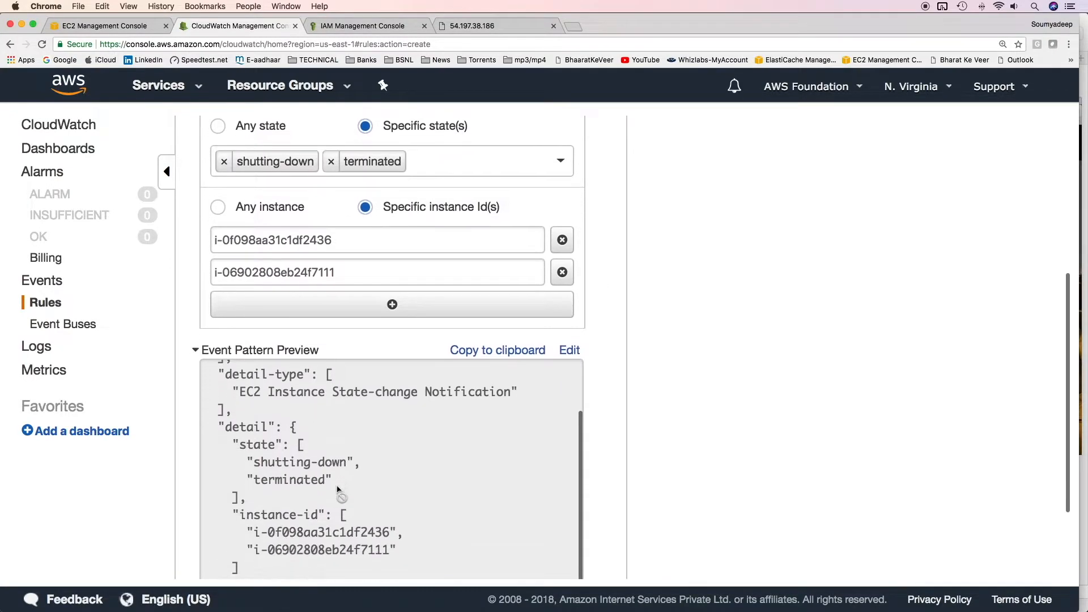
scroll(310, 482, up, 5)
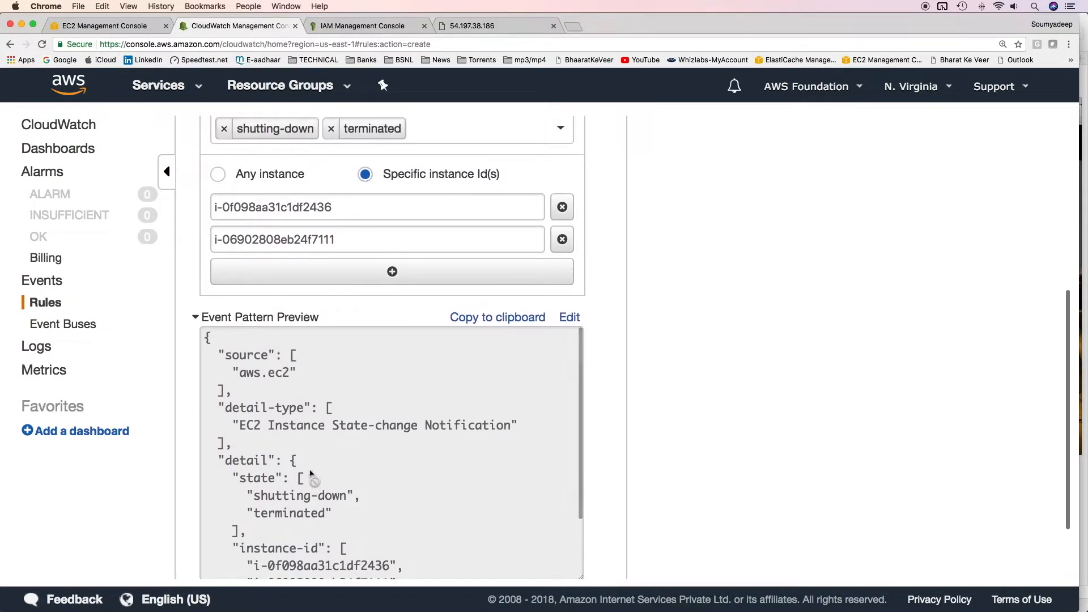
scroll(266, 383, down, 3)
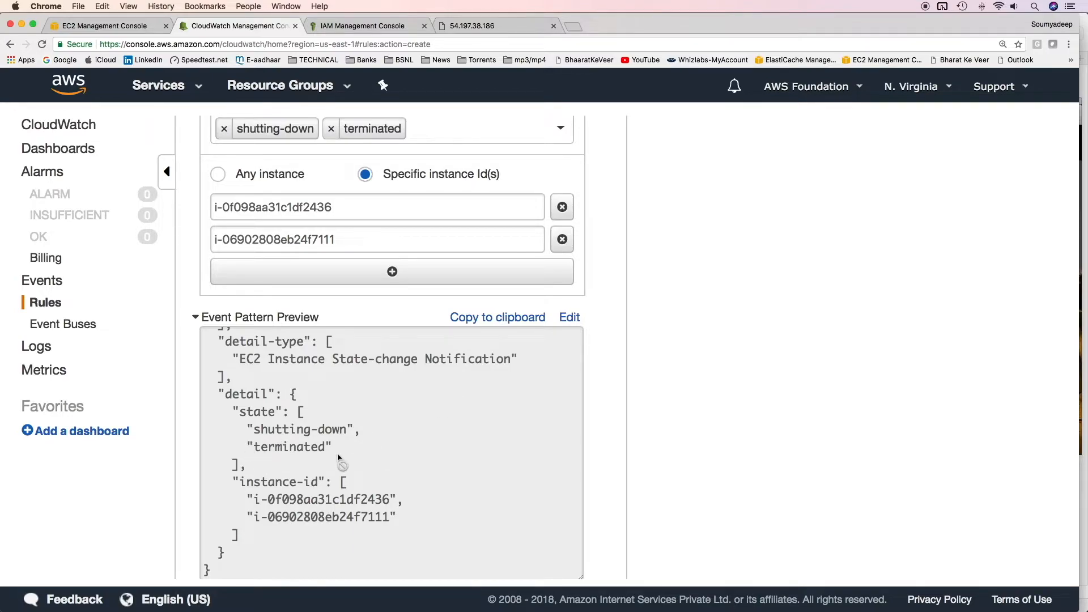
scroll(586, 329, up, 6)
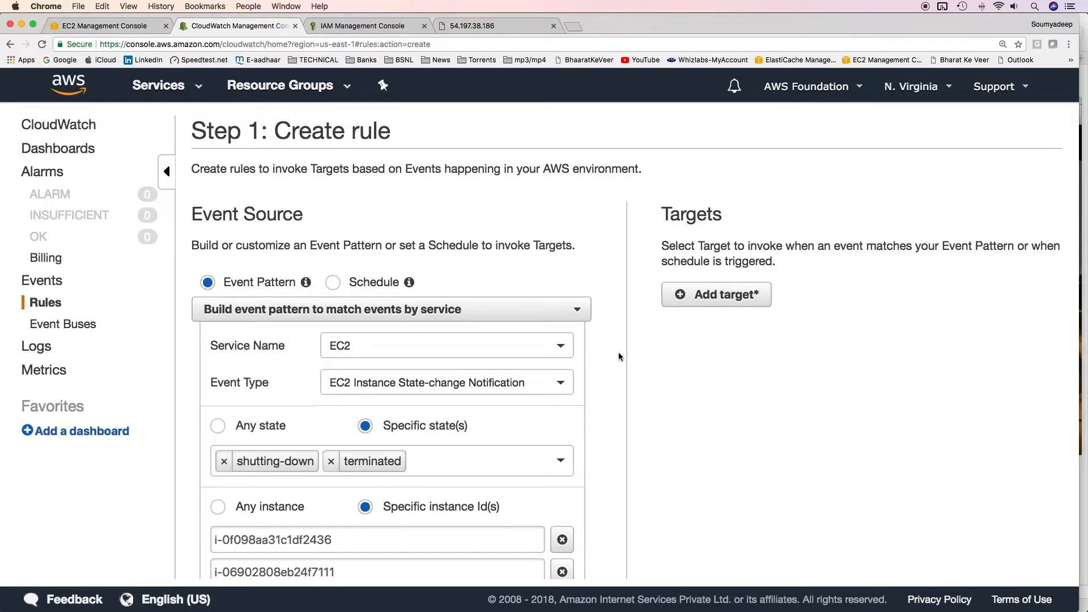
- Add a target to the rule and set its type to SNS topic after browsing the available target types
scroll(340, 426, down, 2)
scroll(141, 504, down, 1)
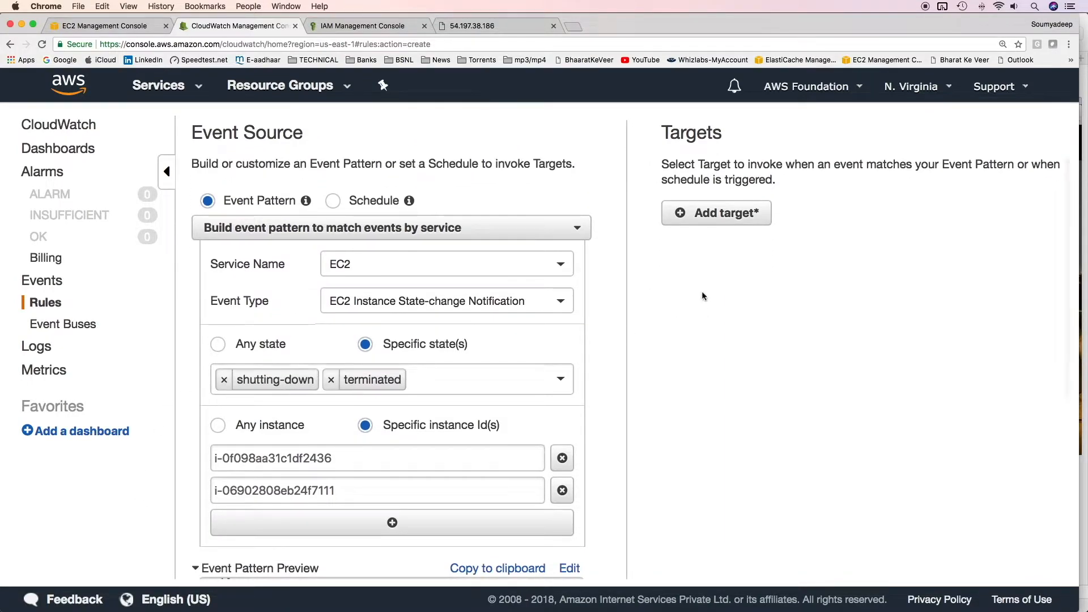
click(734, 226)
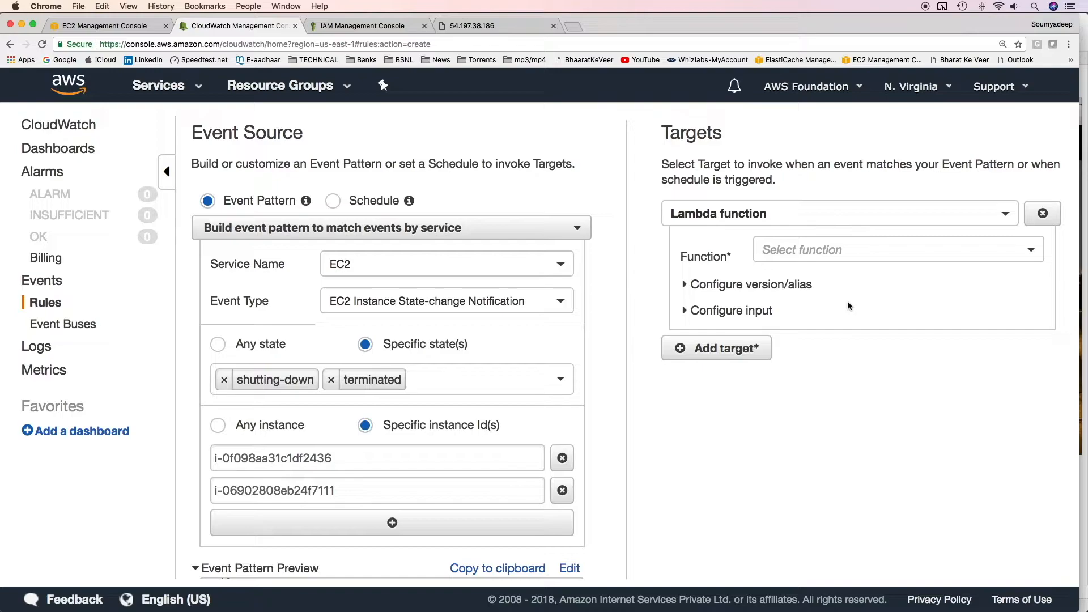
click(873, 219)
scroll(811, 278, up, 2)
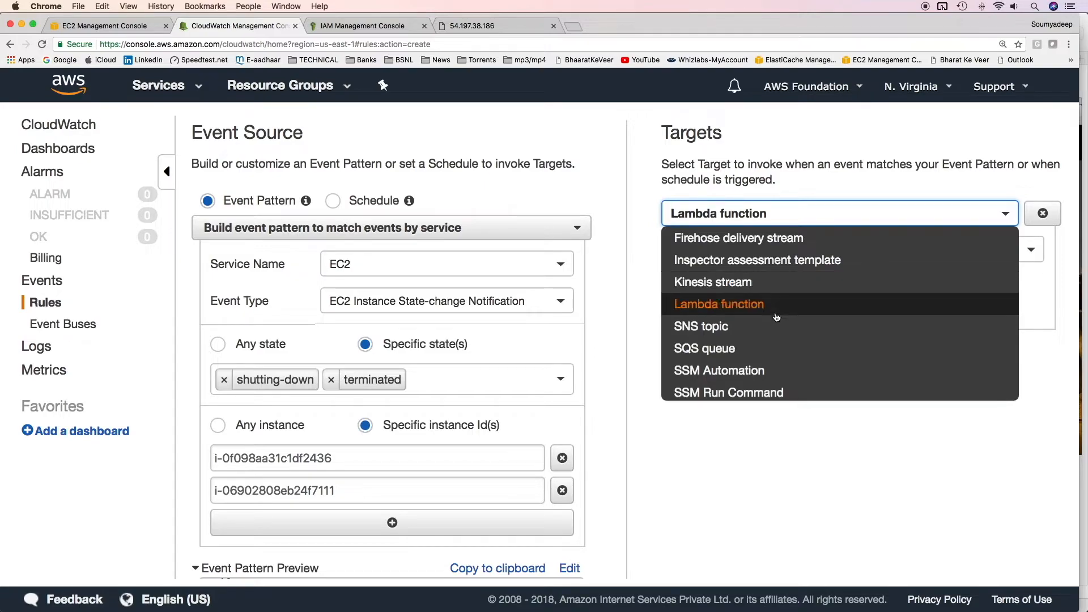
scroll(829, 348, down, 1)
scroll(833, 349, down, 2)
scroll(817, 340, up, 4)
scroll(810, 264, up, 2)
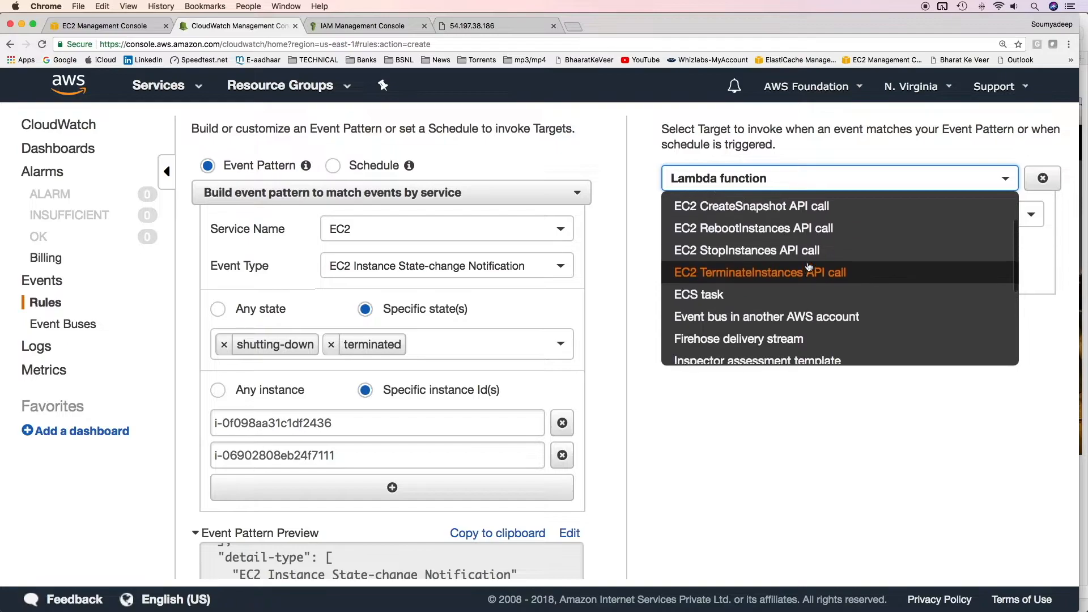
scroll(822, 266, up, 3)
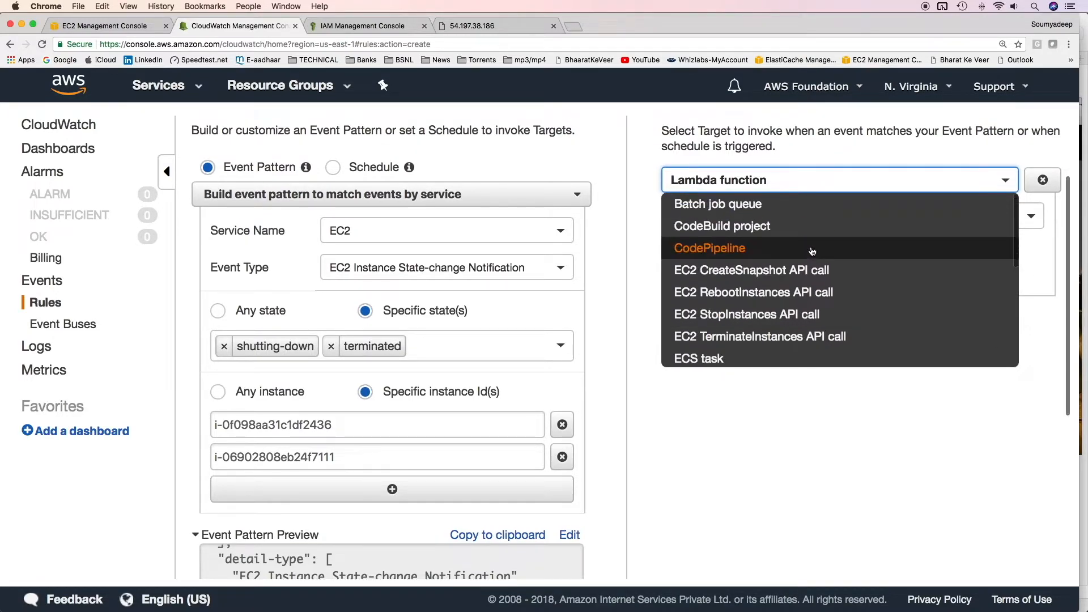
scroll(816, 249, up, 2)
scroll(812, 295, down, 2)
scroll(812, 297, down, 5)
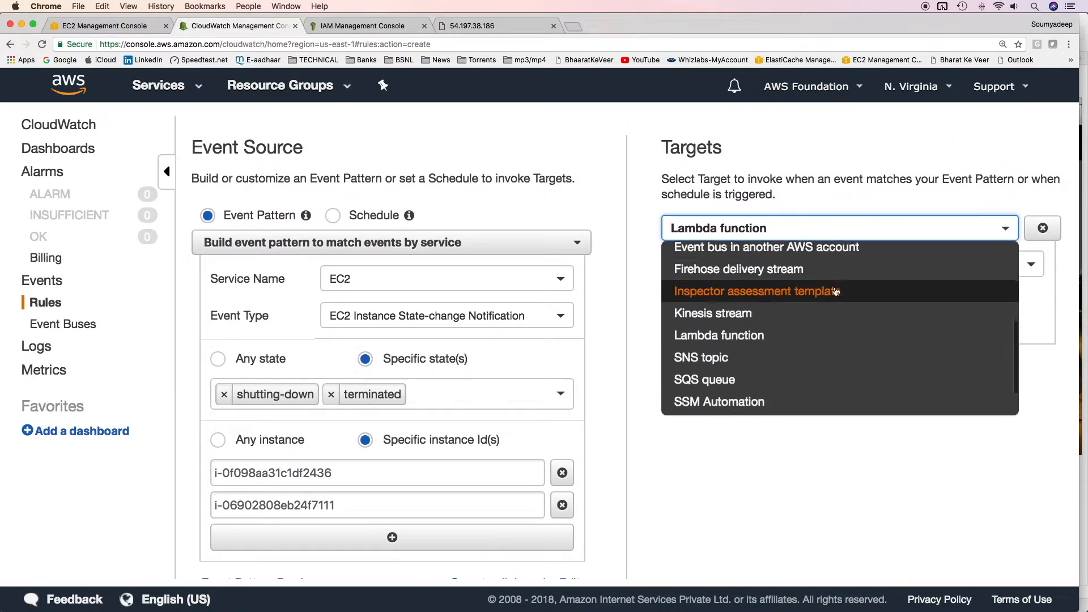
click(801, 326)
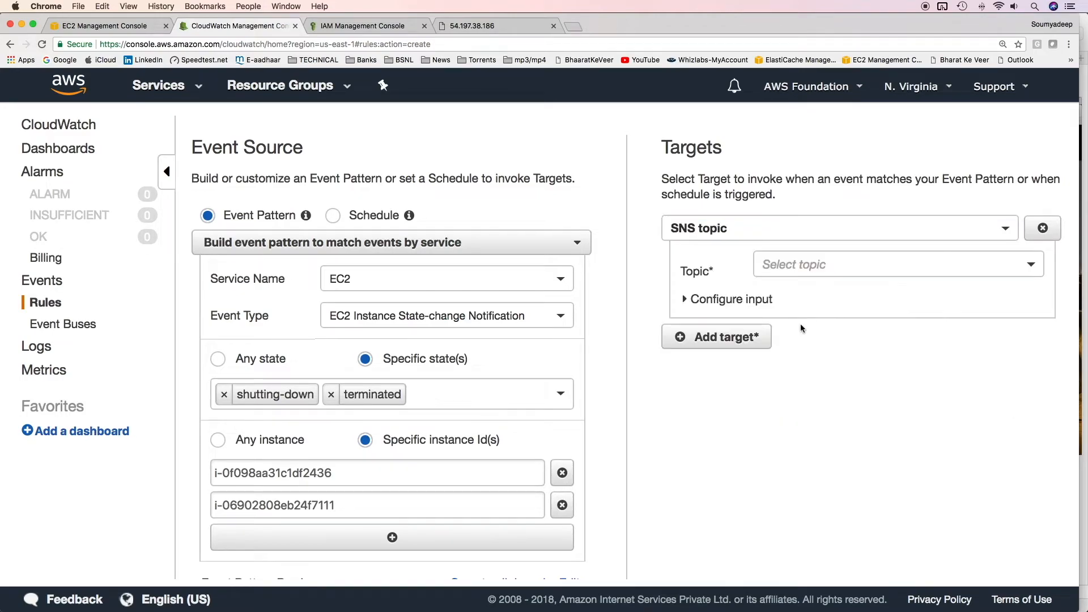
- Select sns-topic as the topic for the SNS target
click(911, 272)
click(874, 316)
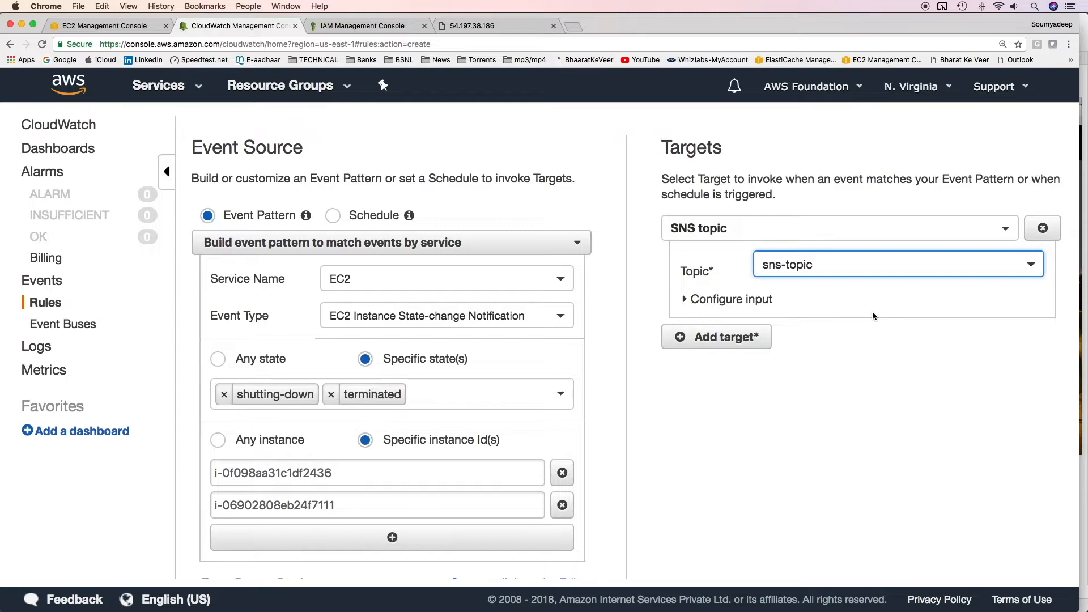
click(783, 315)
- Continue to the rule details and name the rule aws-foundation-event-rule
scroll(828, 456, down, 6)
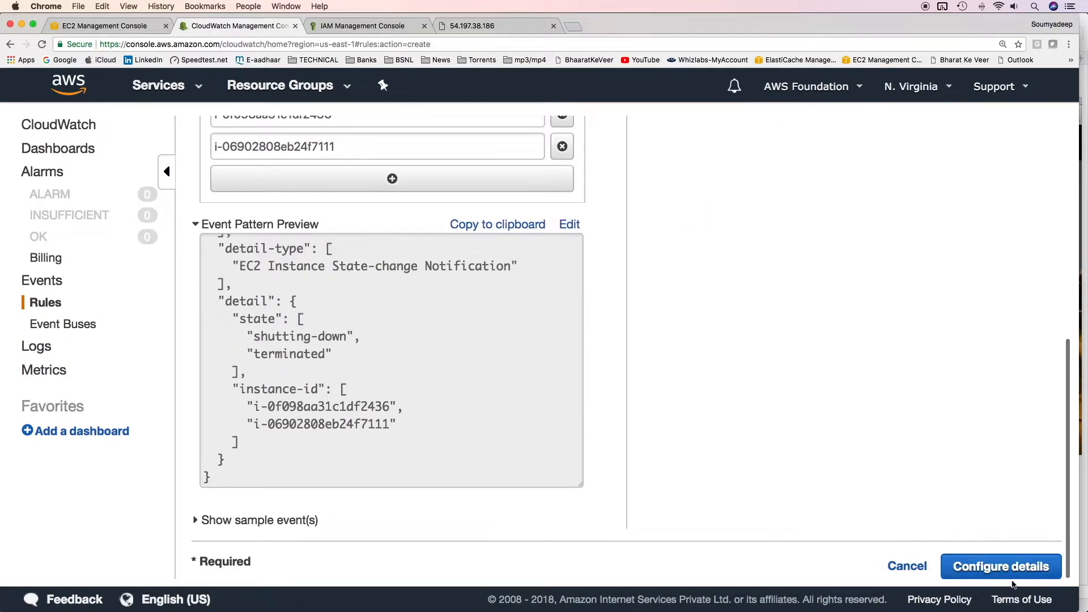
click(1014, 573)
click(374, 195)
text(aws-foundation-event-)
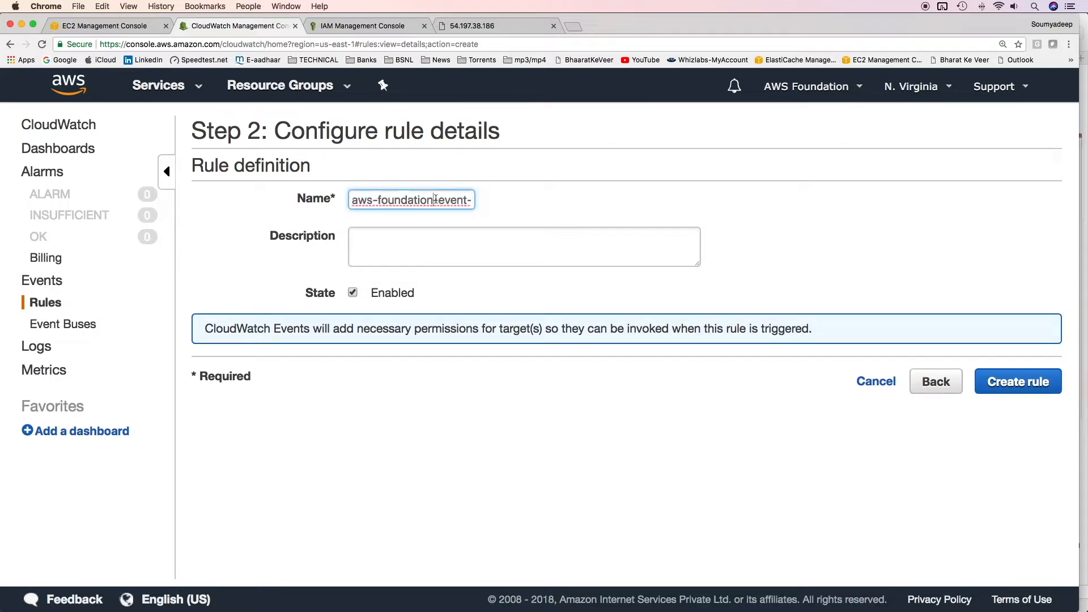
text(rule)
key(Tab)
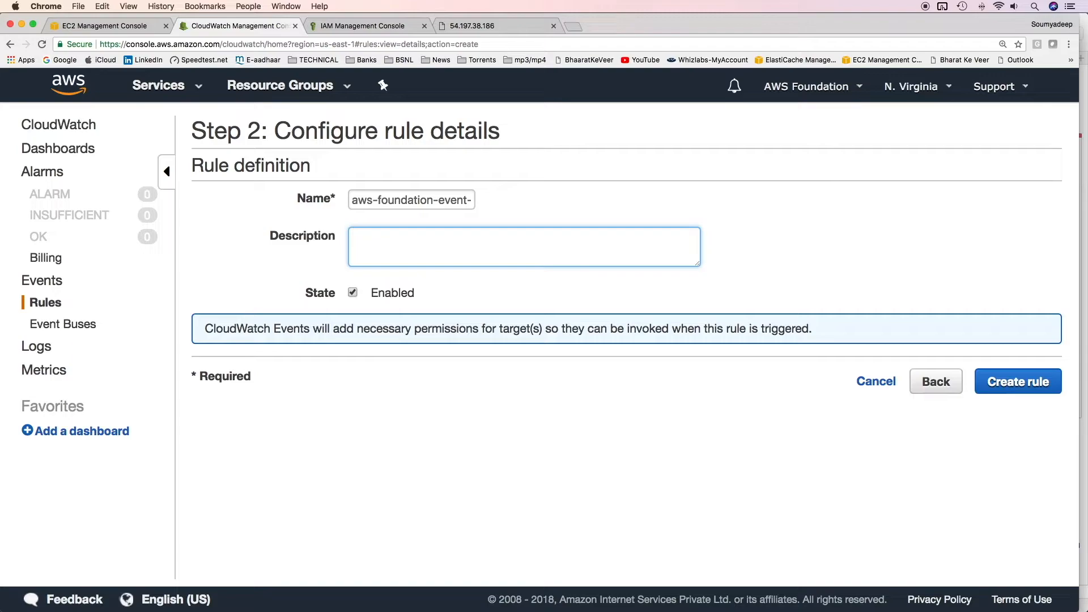
- Create the rule in the enabled state and check the actions available for it in the rules list
click(357, 297)
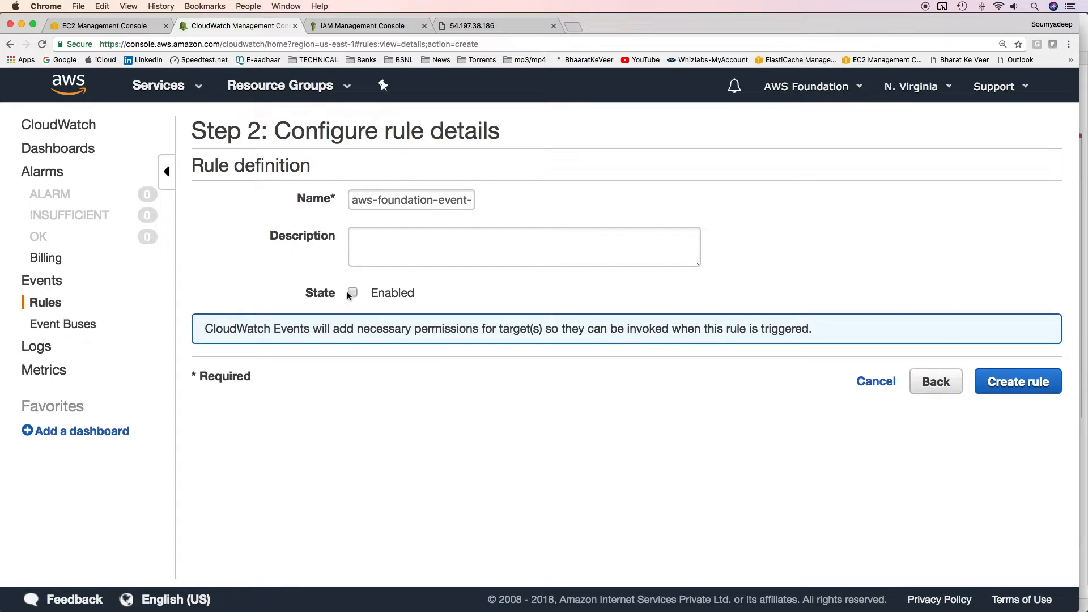
click(1051, 382)
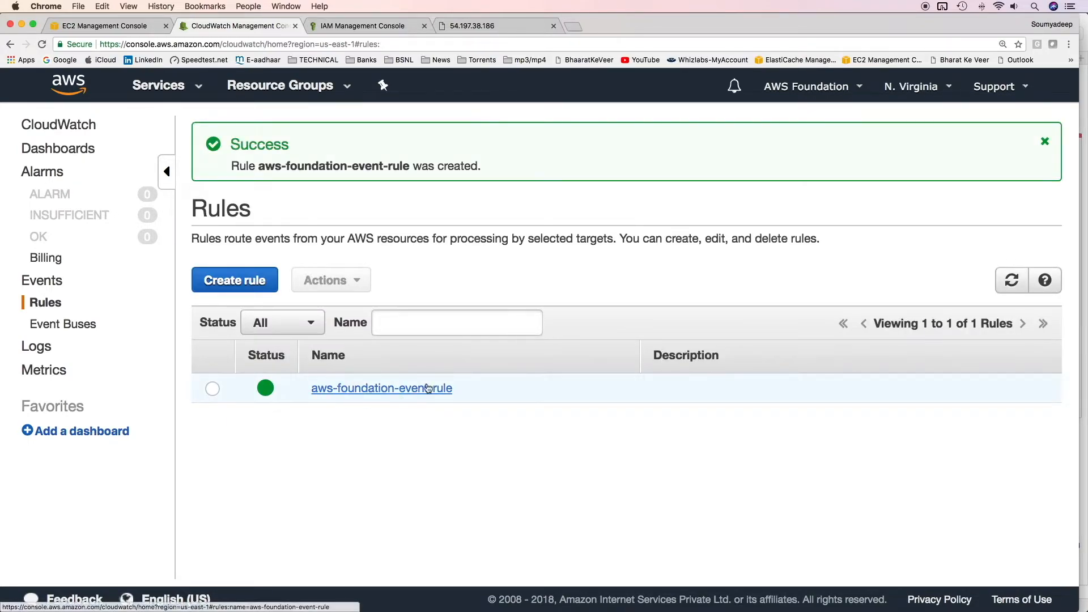
click(220, 392)
click(343, 281)
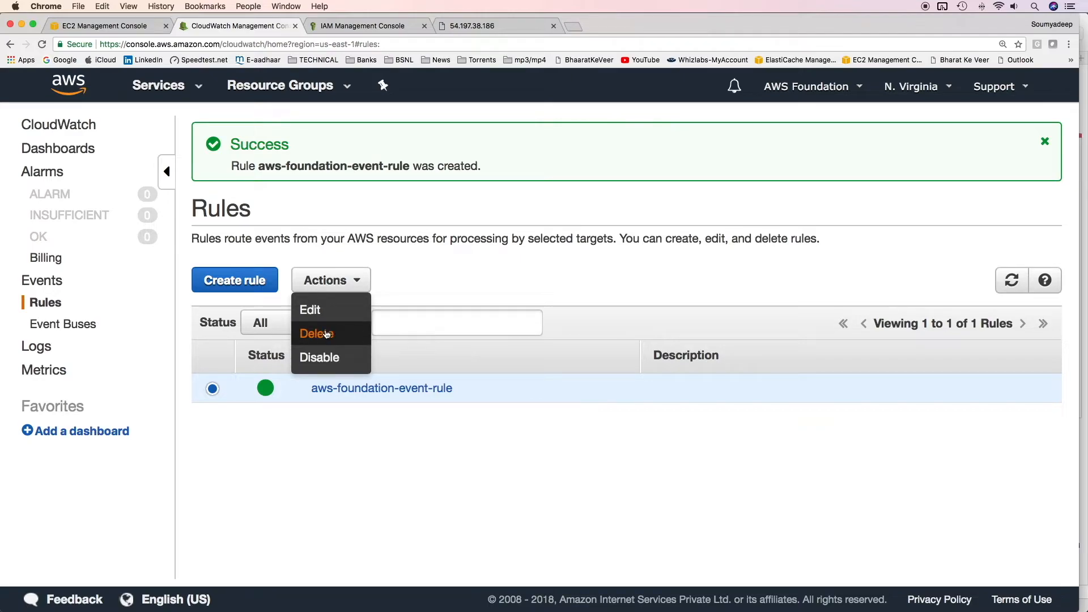
click(419, 532)
- Review the ARN, event pattern, status and targets of aws-foundation-event-rule, and return to the rules list
click(389, 388)
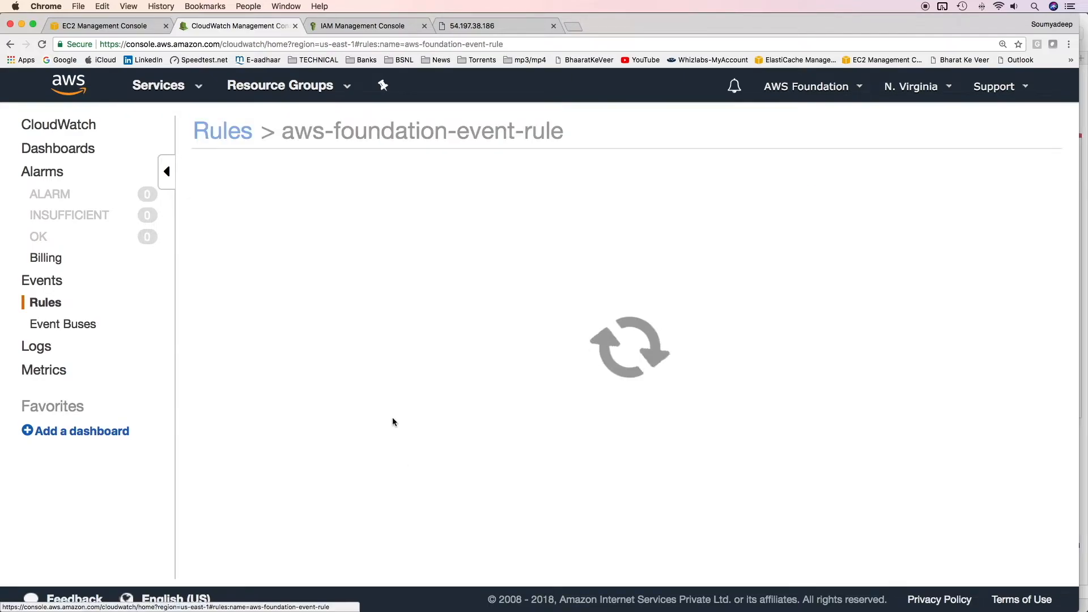
drag(299, 196, 741, 206)
click(323, 251)
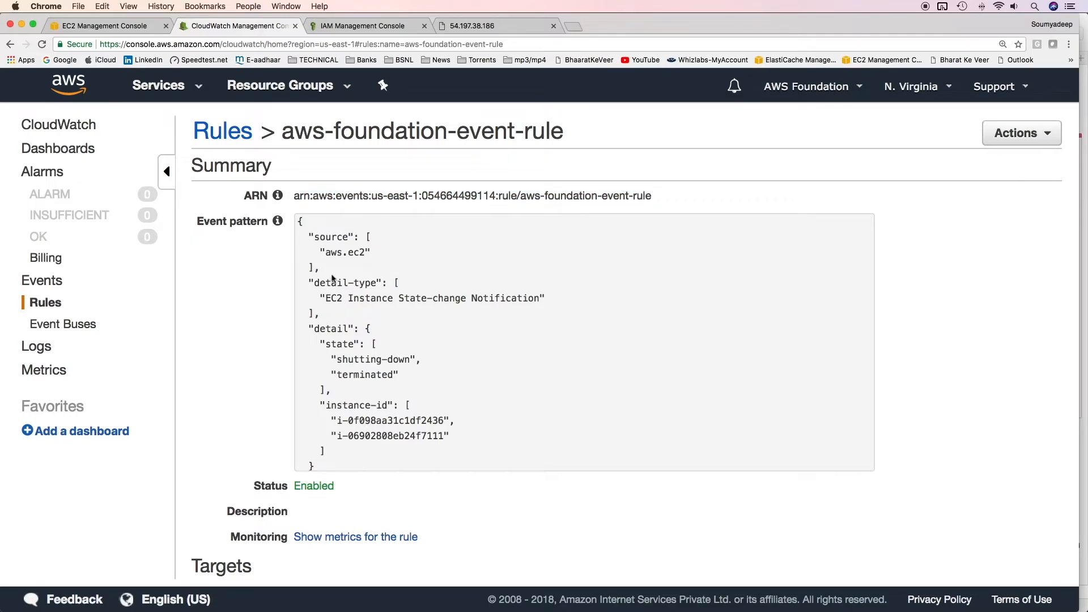
scroll(423, 371, down, 5)
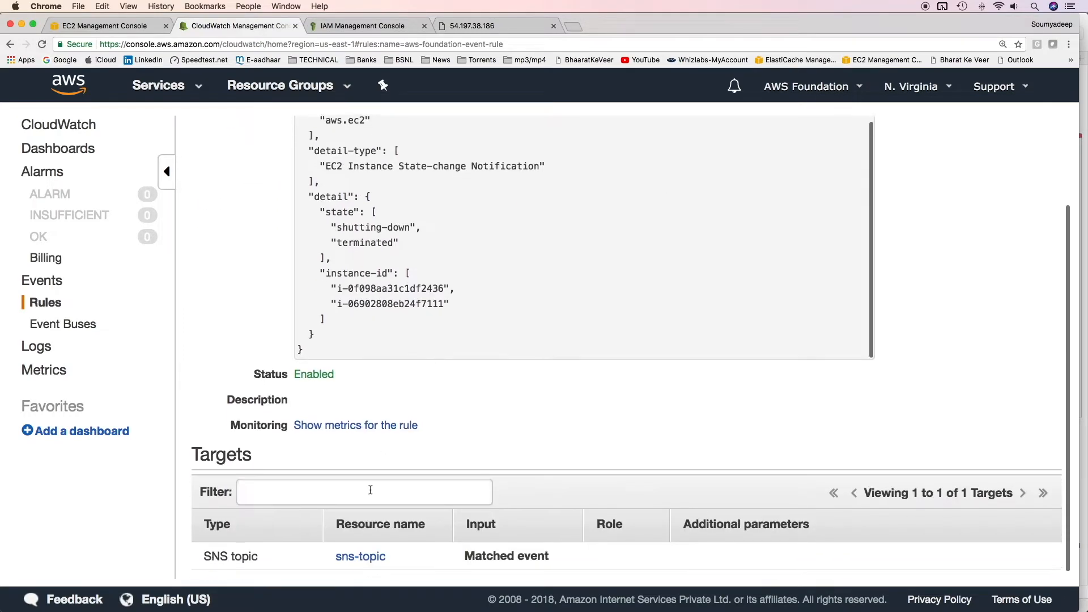
key(super+bracketleft)
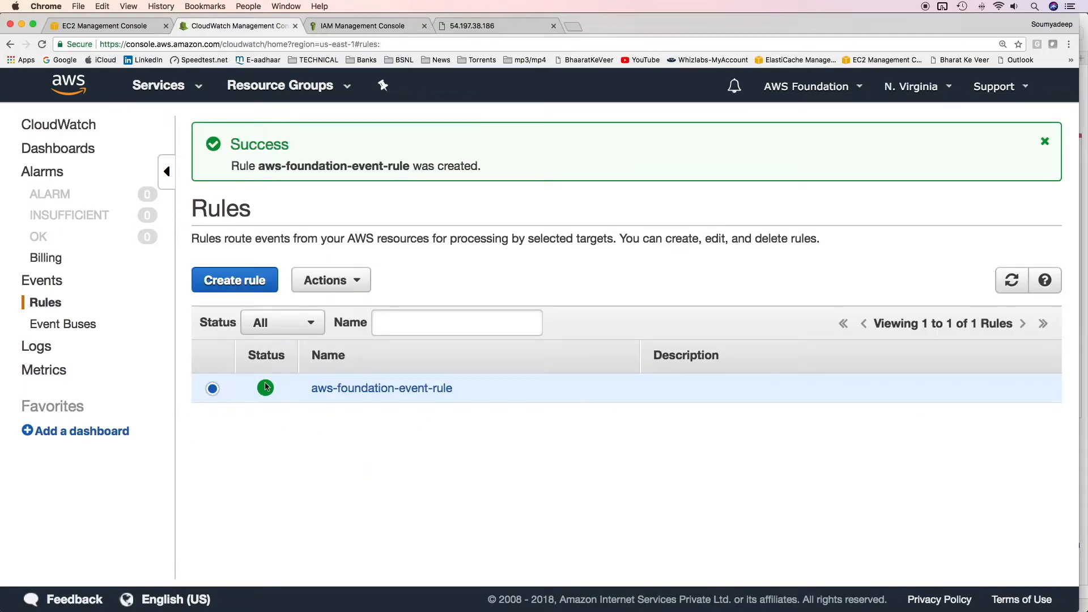
- Start another rule with Auto Scaling as the service and AWS API Call via CloudTrail as the event type
click(242, 284)
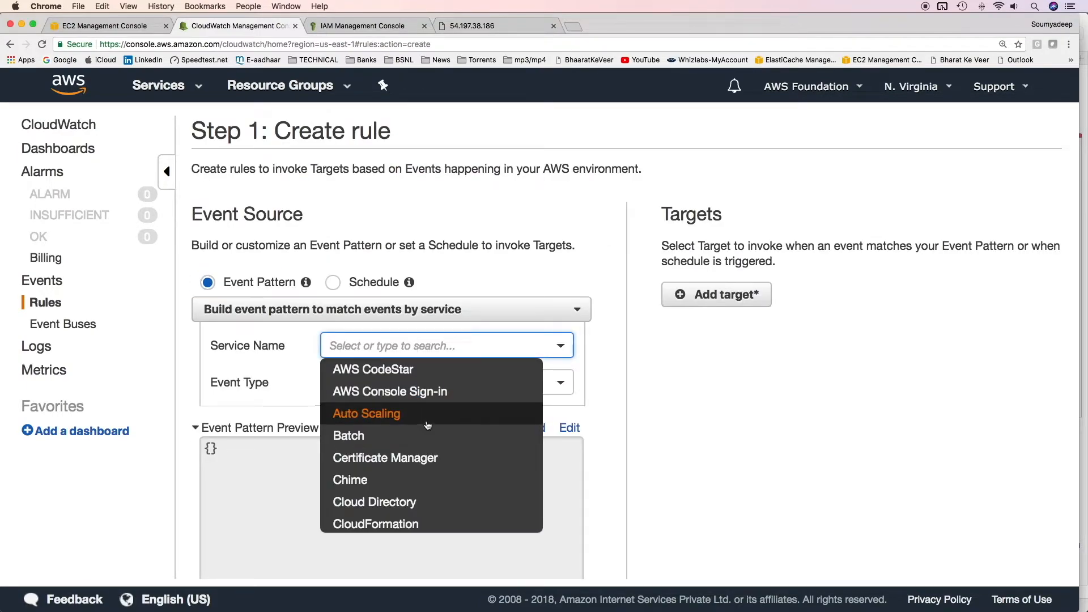
click(428, 426)
scroll(422, 386, down, 2)
click(419, 318)
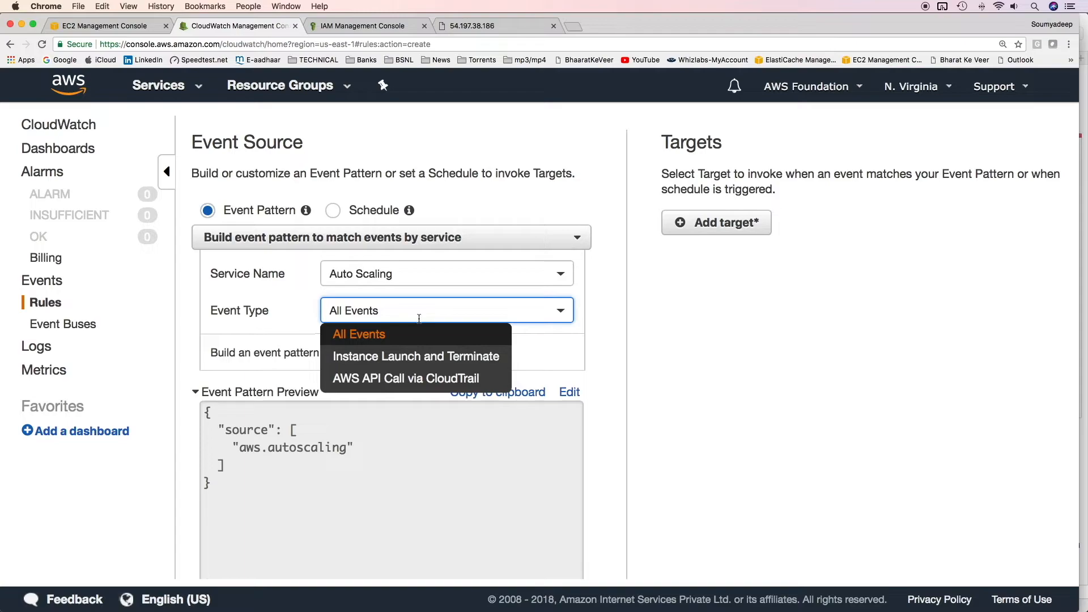
click(428, 378)
click(724, 417)
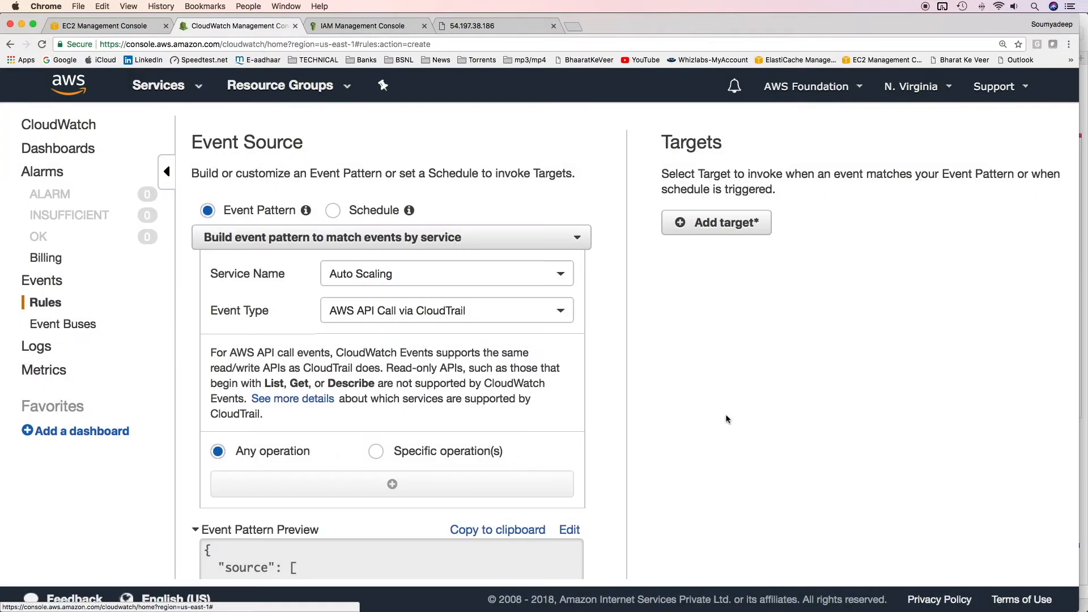
- Change the event type to Instance Launch and Terminate, browse the specific instance events, and restore Any instance event
click(476, 313)
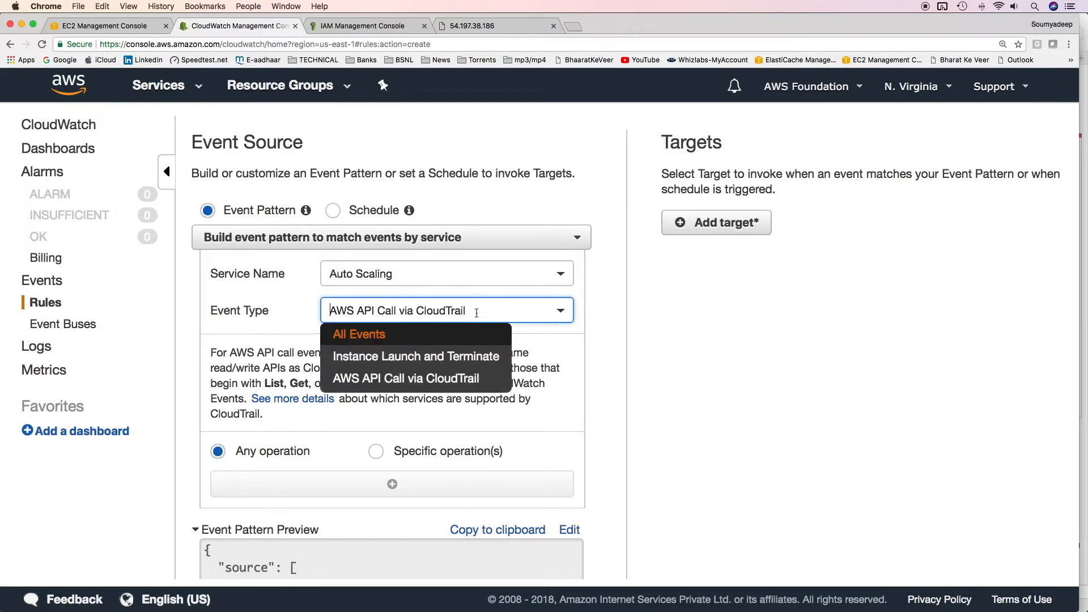
click(464, 353)
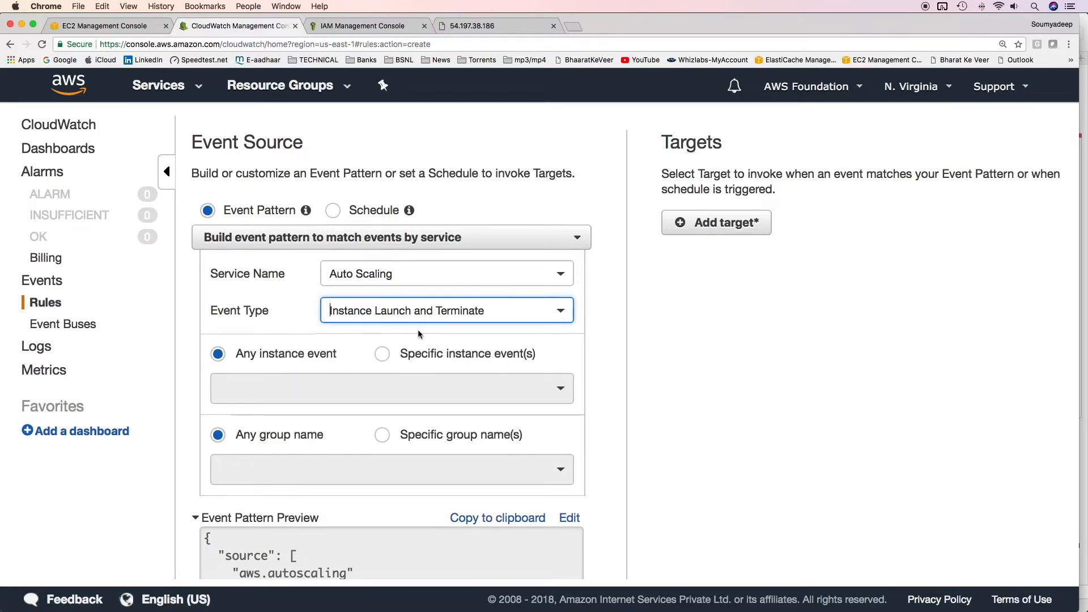
scroll(340, 401, down, 2)
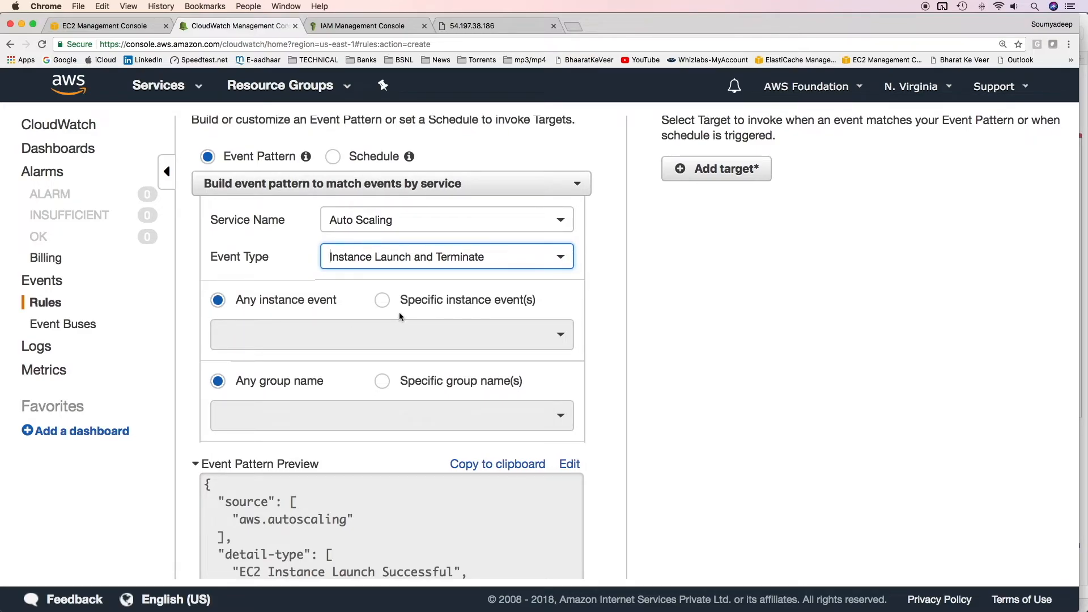
click(385, 304)
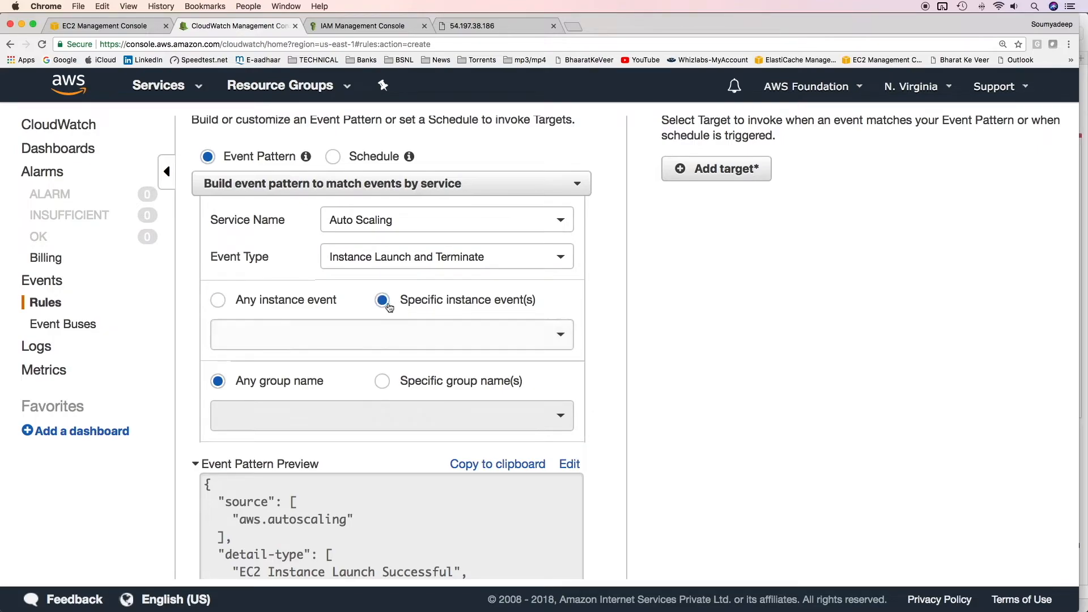
click(369, 336)
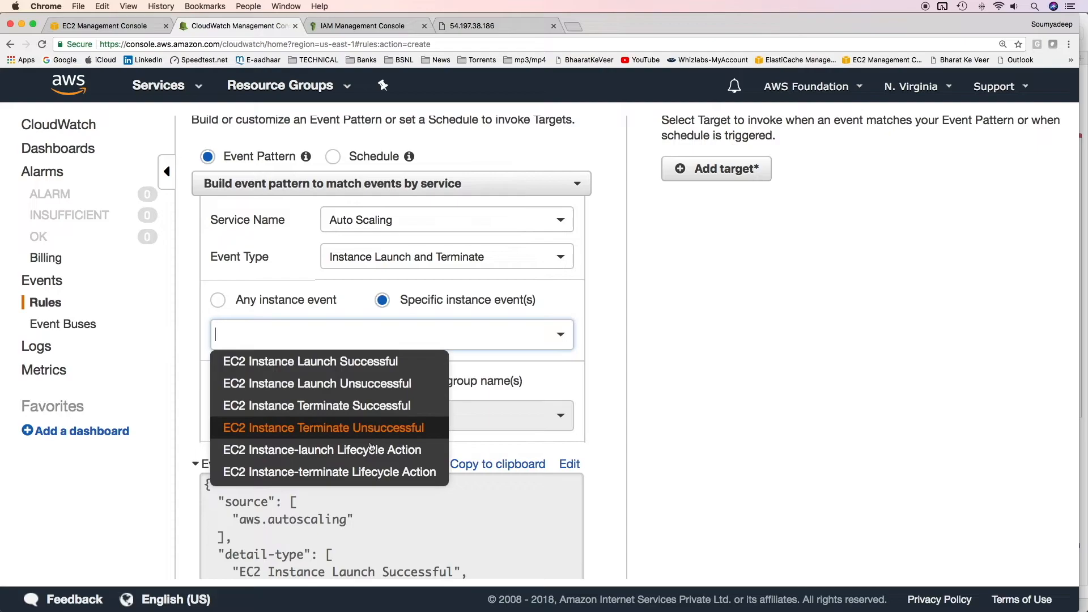
scroll(373, 458, down, 1)
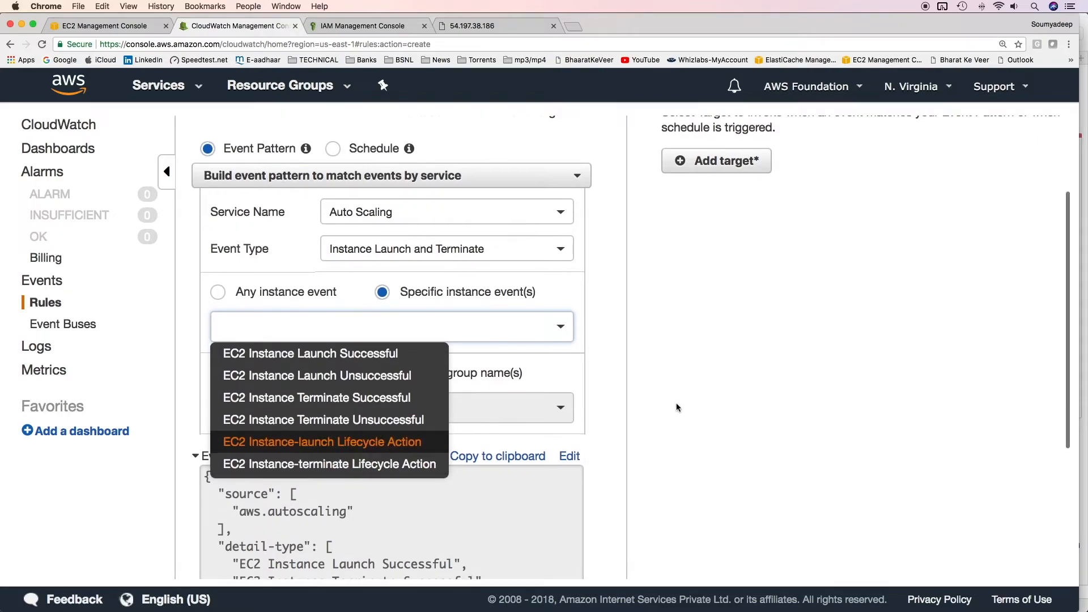
click(696, 408)
click(236, 303)
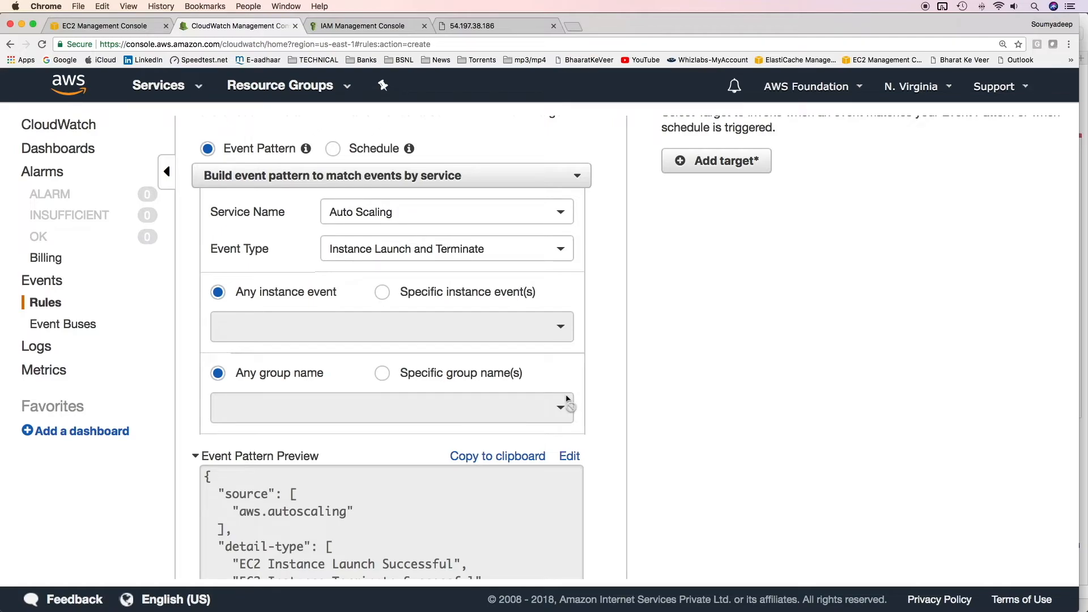
- Check the choices for specific group names, restore Any group name, and review the event pattern preview
scroll(448, 412, down, 5)
scroll(414, 407, down, 1)
scroll(420, 340, up, 2)
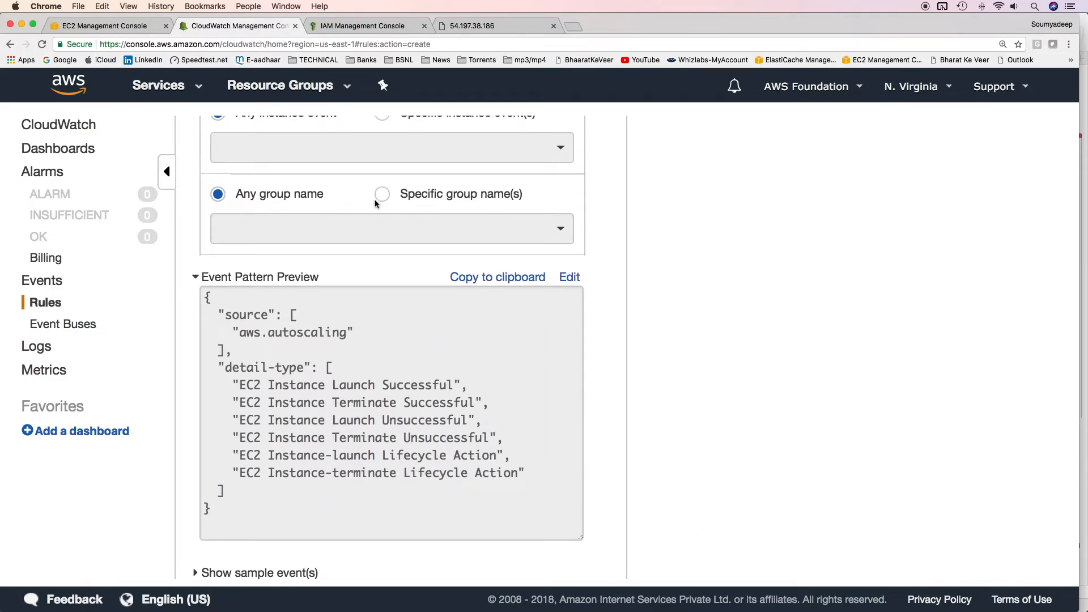
click(381, 196)
click(382, 228)
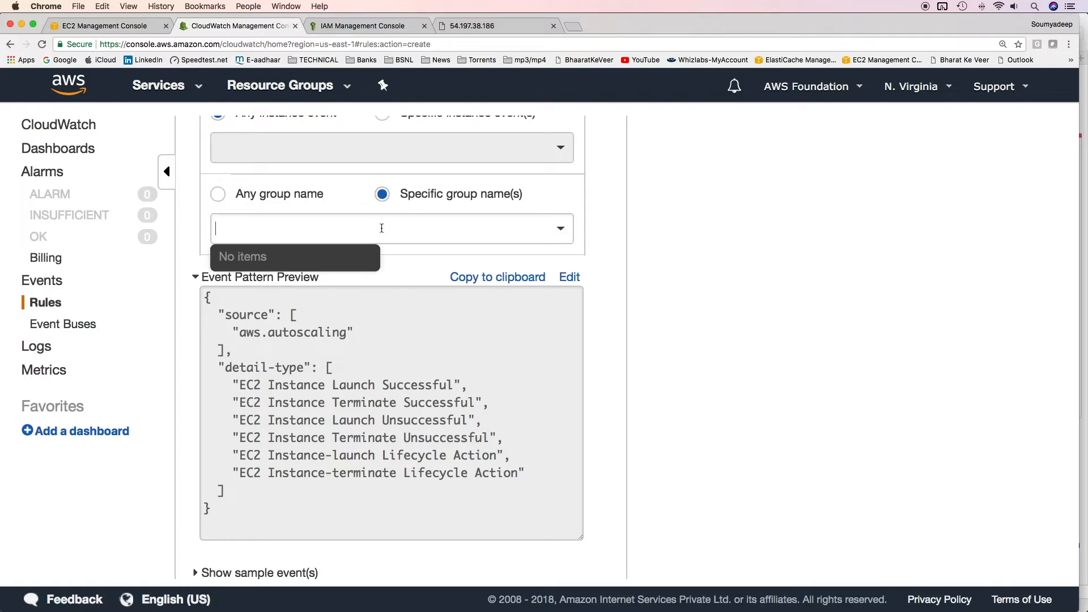
click(296, 377)
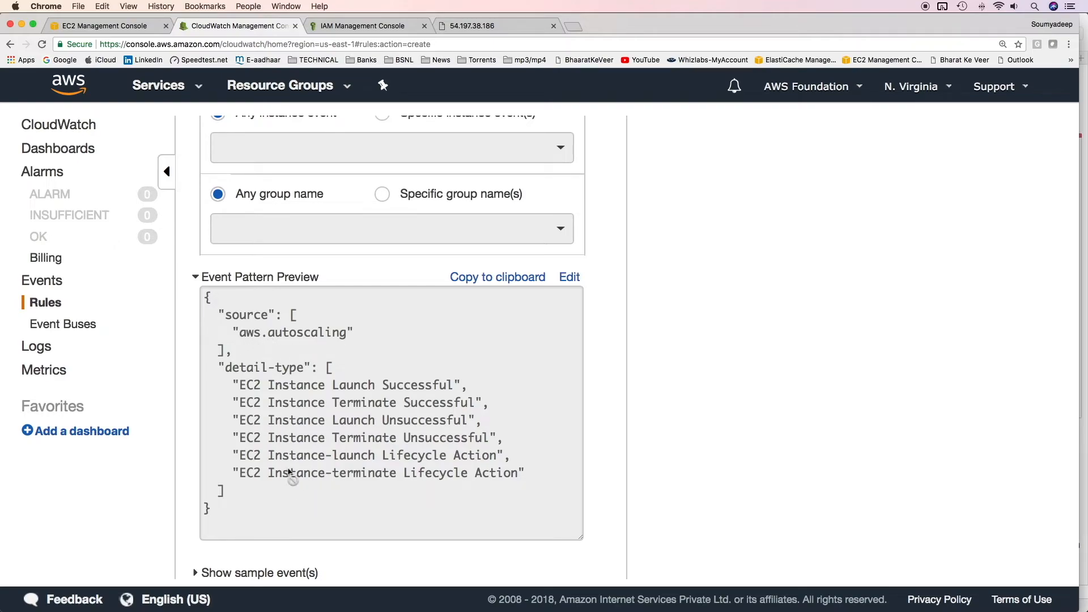
scroll(282, 374, down, 1)
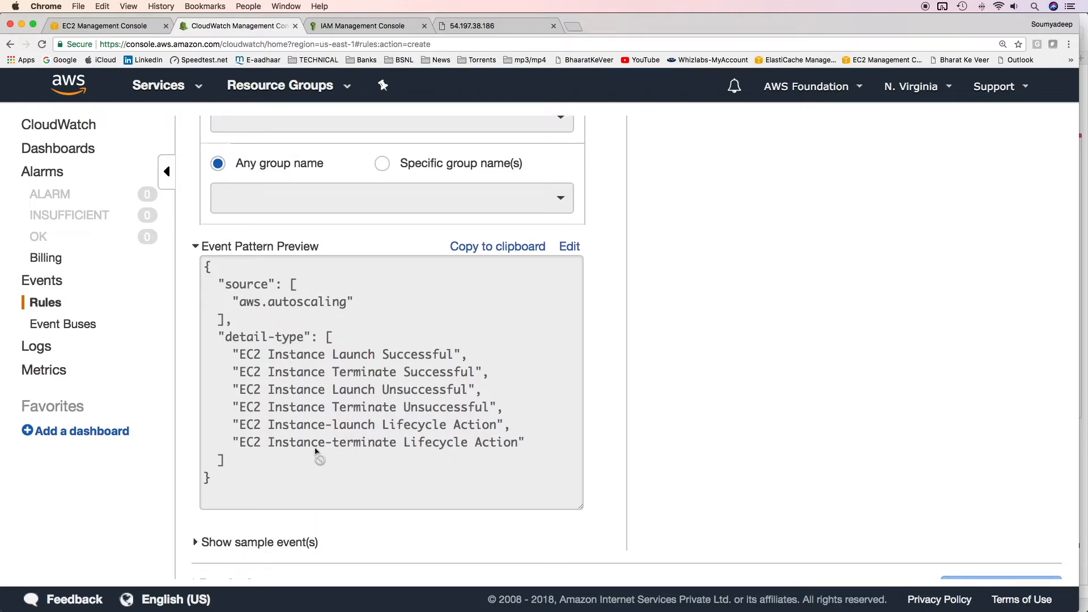
scroll(318, 456, down, 1)
- Add a target to the new rule and change the event source service to Elastic File System (EFS)
scroll(548, 440, up, 10)
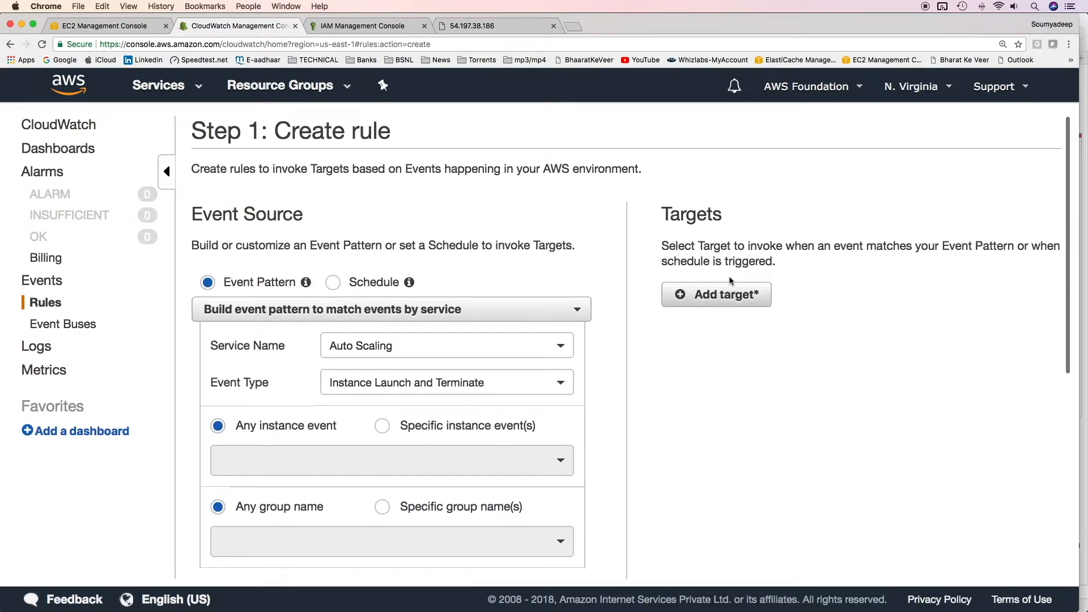
click(738, 302)
click(448, 346)
scroll(451, 417, down, 3)
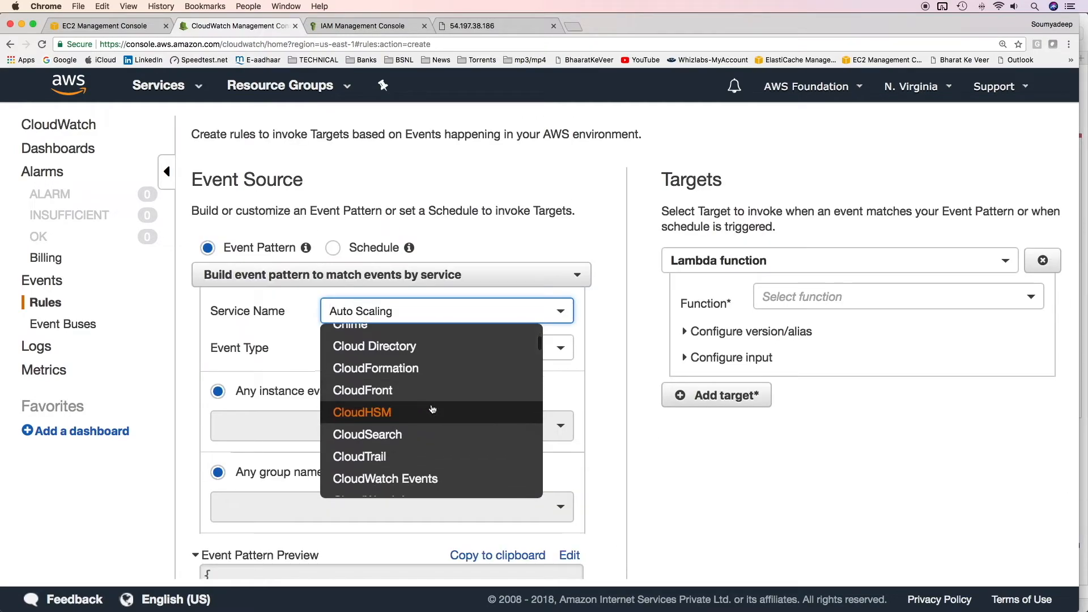
scroll(452, 417, down, 8)
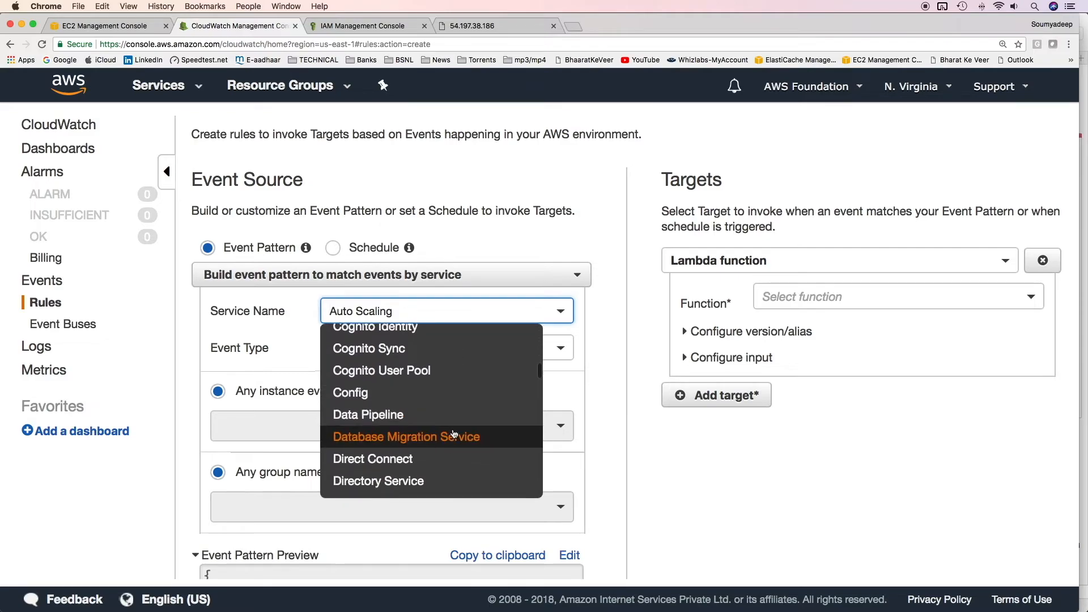
scroll(454, 435, down, 5)
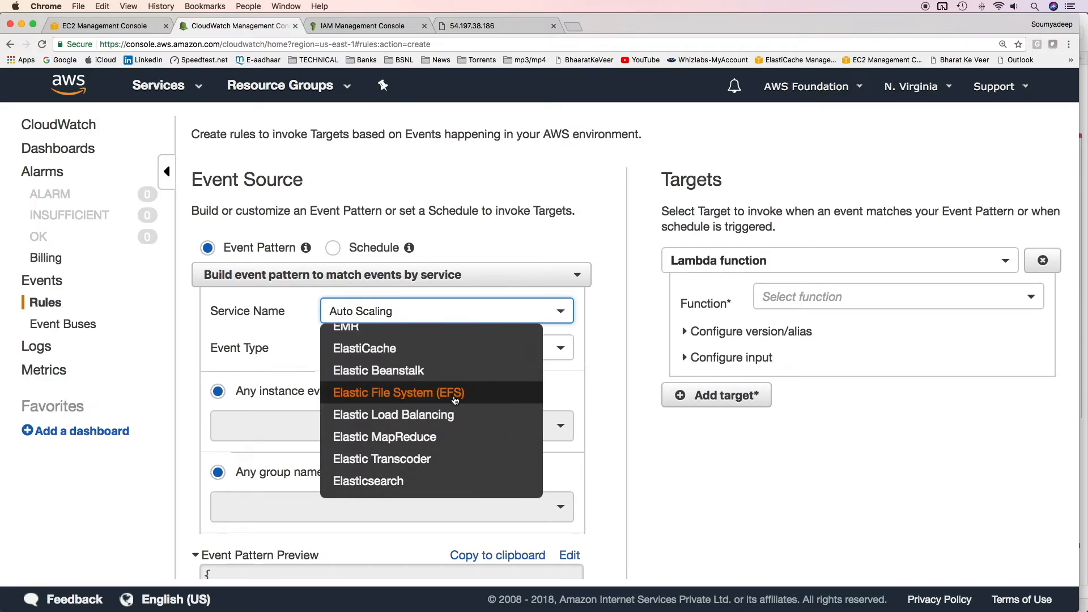
click(454, 397)
- Set the event type for Elastic File System to AWS API Call via CloudTrail
click(447, 352)
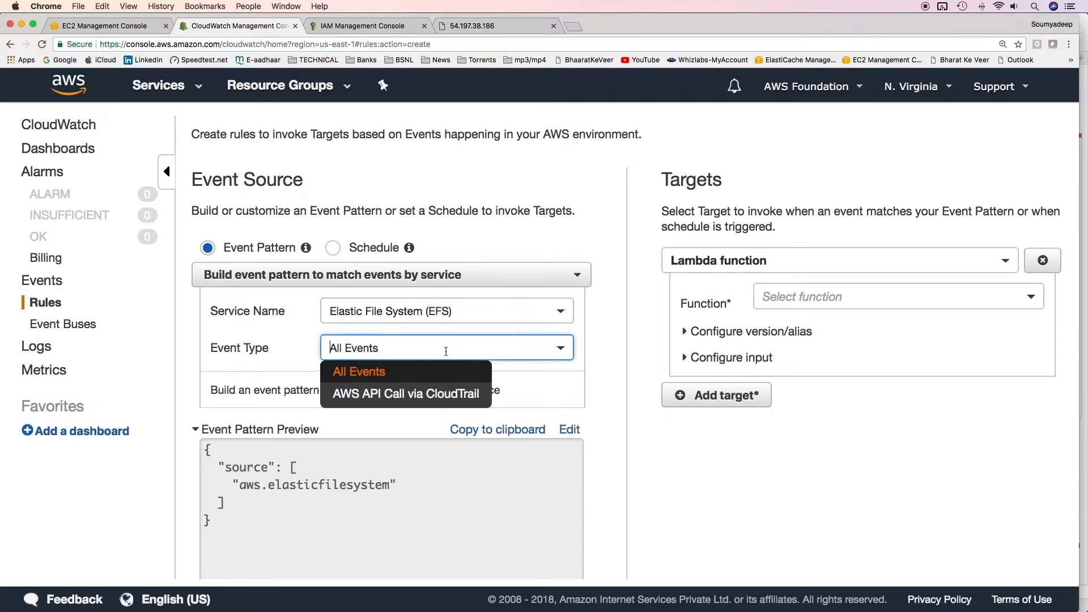
click(403, 396)
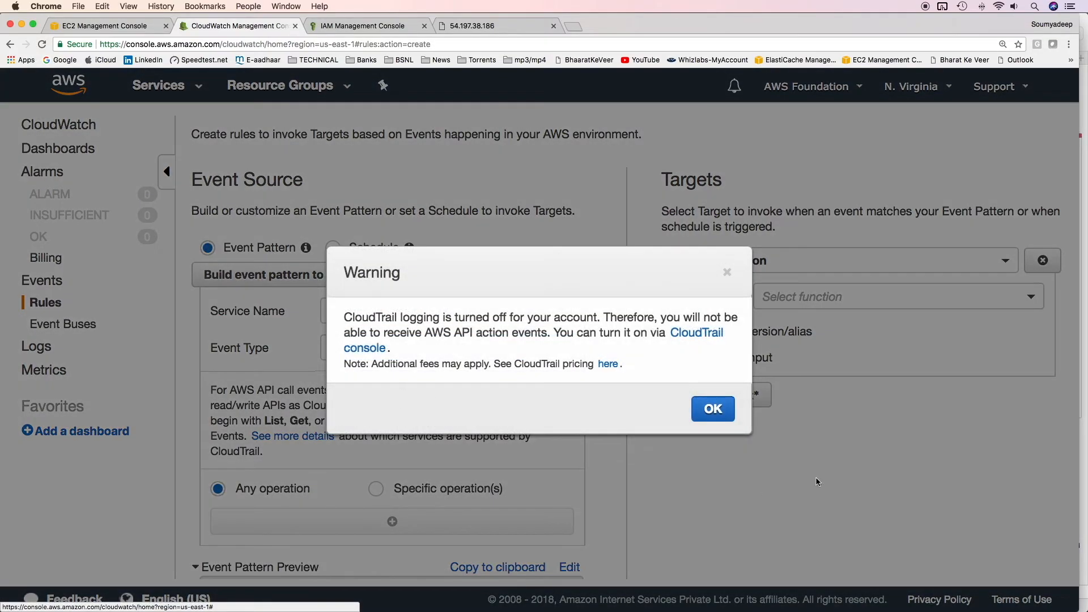
click(713, 417)
- Change the service to Simple Storage Service (S3) and set its event type to Bucket Level Operations
scroll(500, 431, down, 10)
scroll(500, 433, up, 3)
scroll(501, 432, down, 3)
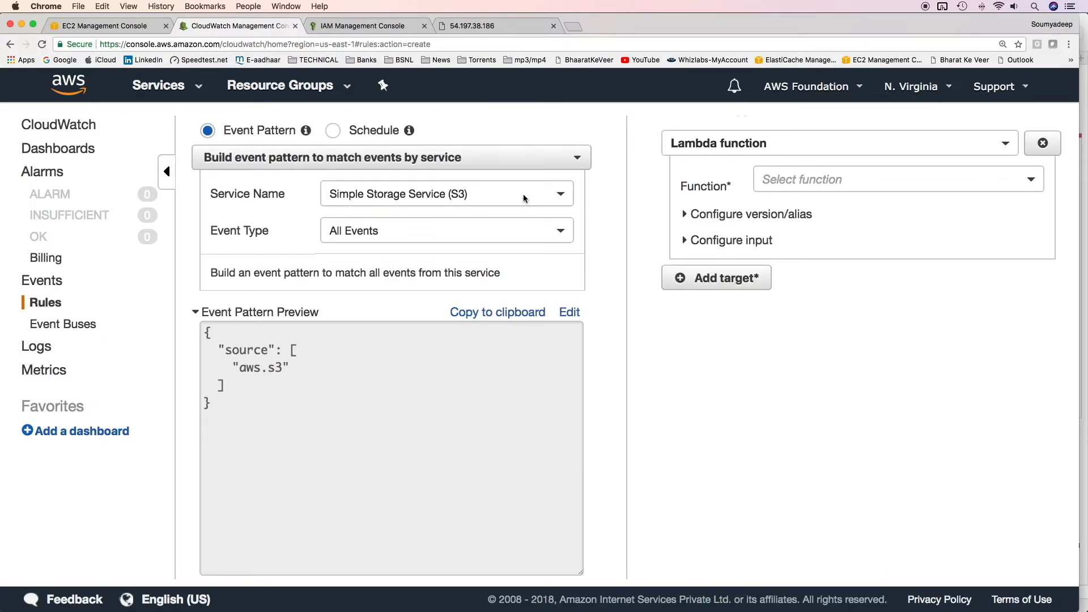
click(493, 233)
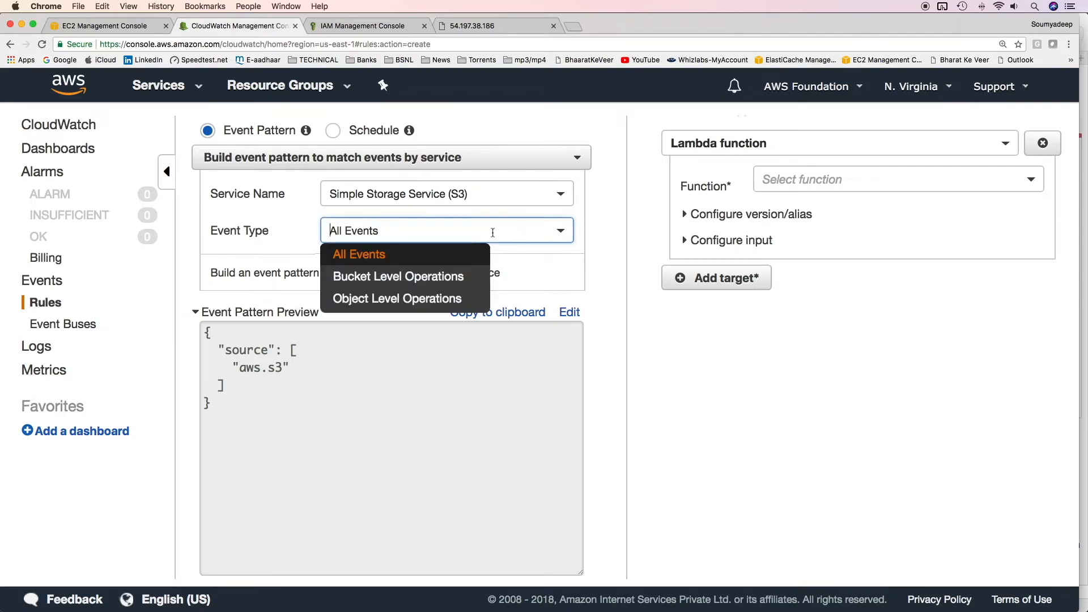
click(424, 278)
click(708, 408)
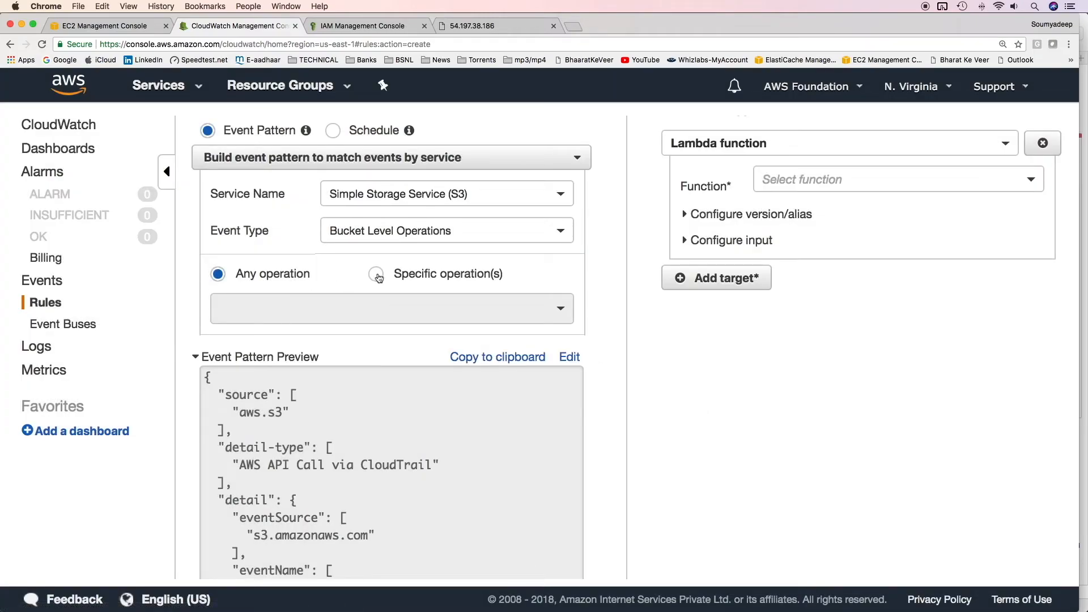
- Switch to specific operations and browse the bucket-level operations available for S3
click(376, 275)
click(365, 313)
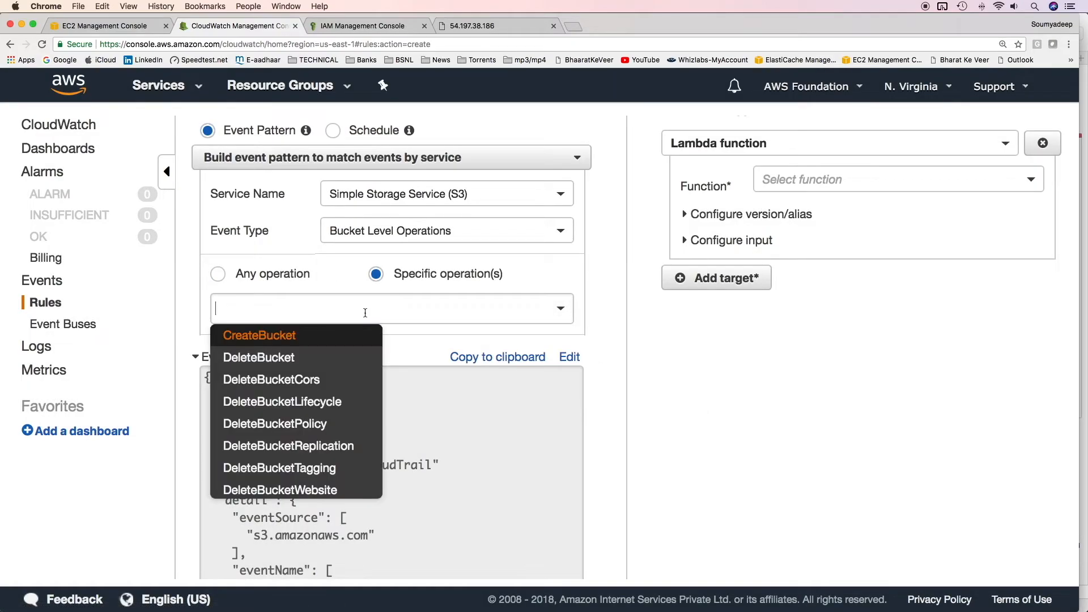
scroll(316, 446, down, 1)
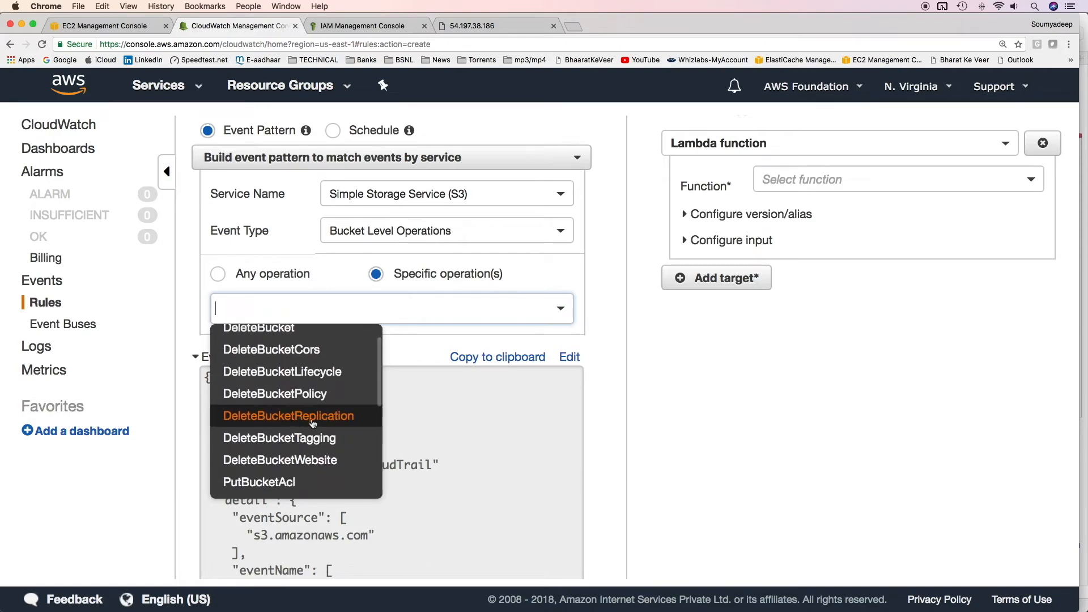
scroll(313, 431, down, 1)
scroll(318, 454, down, 1)
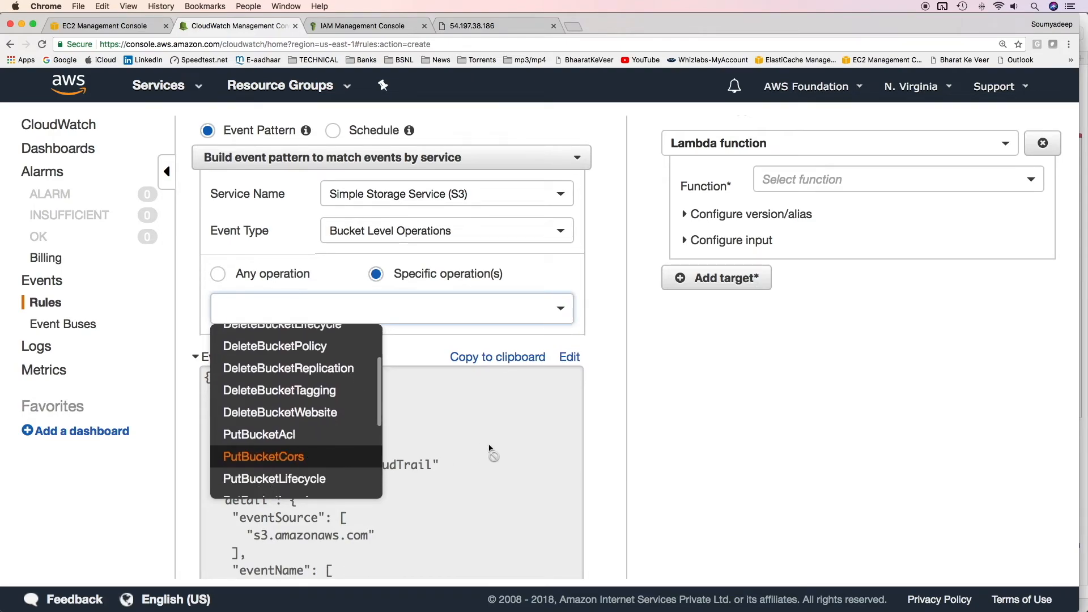
click(480, 454)
- Change the S3 event type to Object Level Operations
click(537, 229)
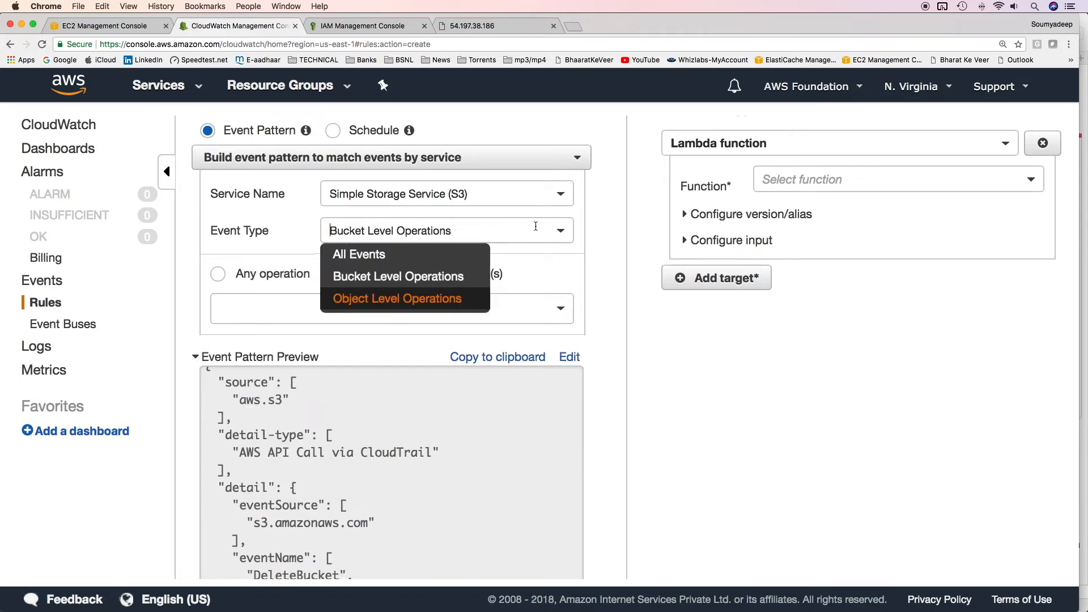
click(443, 300)
click(713, 410)
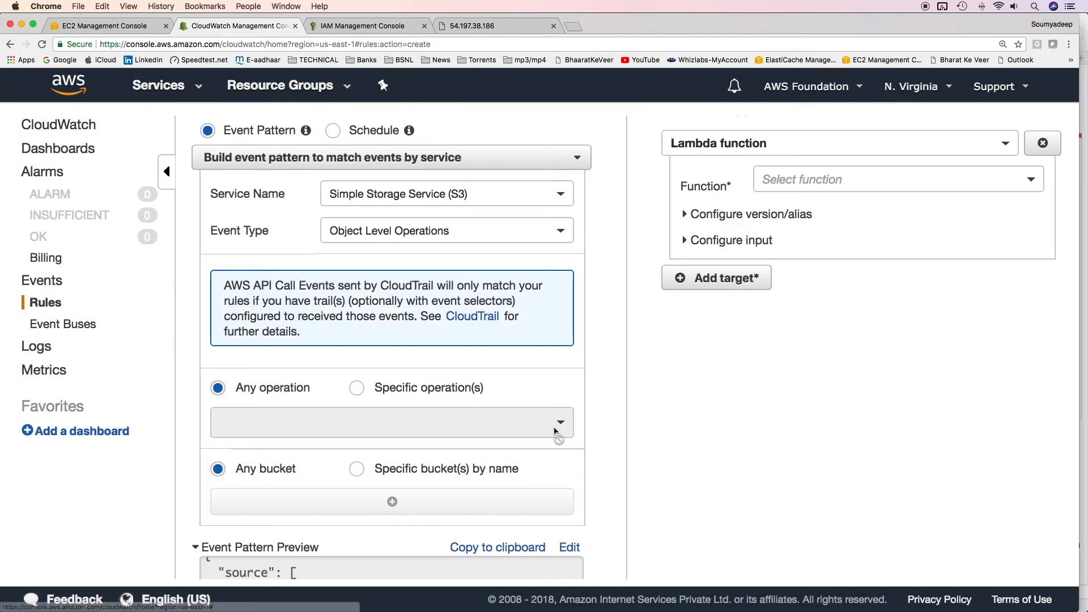
- Limit the S3 object-level event pattern to specific operations and add GetObject from the operation list
click(358, 389)
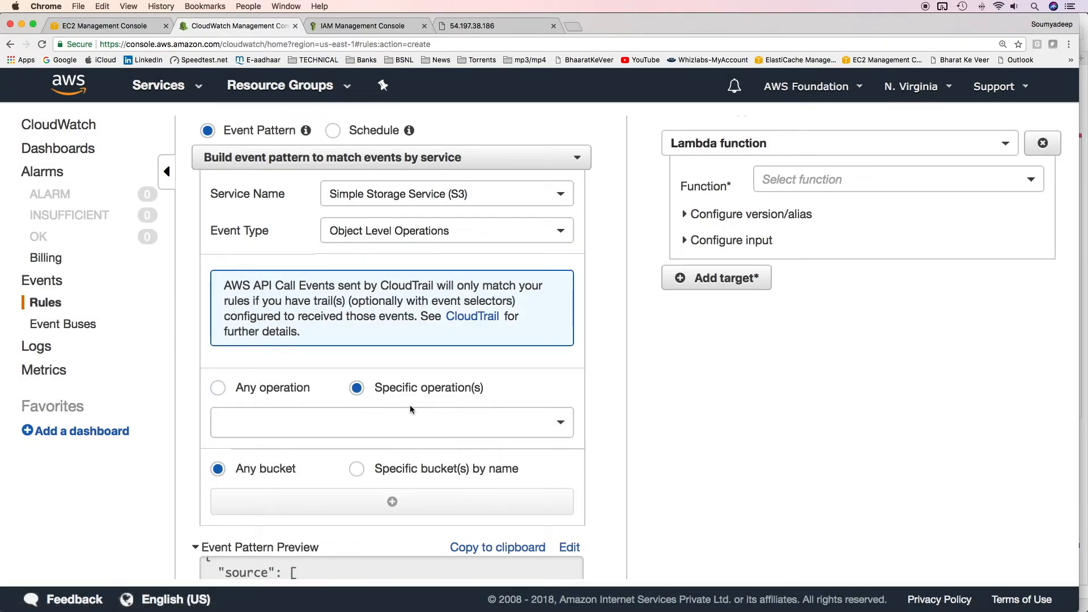
click(401, 424)
scroll(328, 485, down, 2)
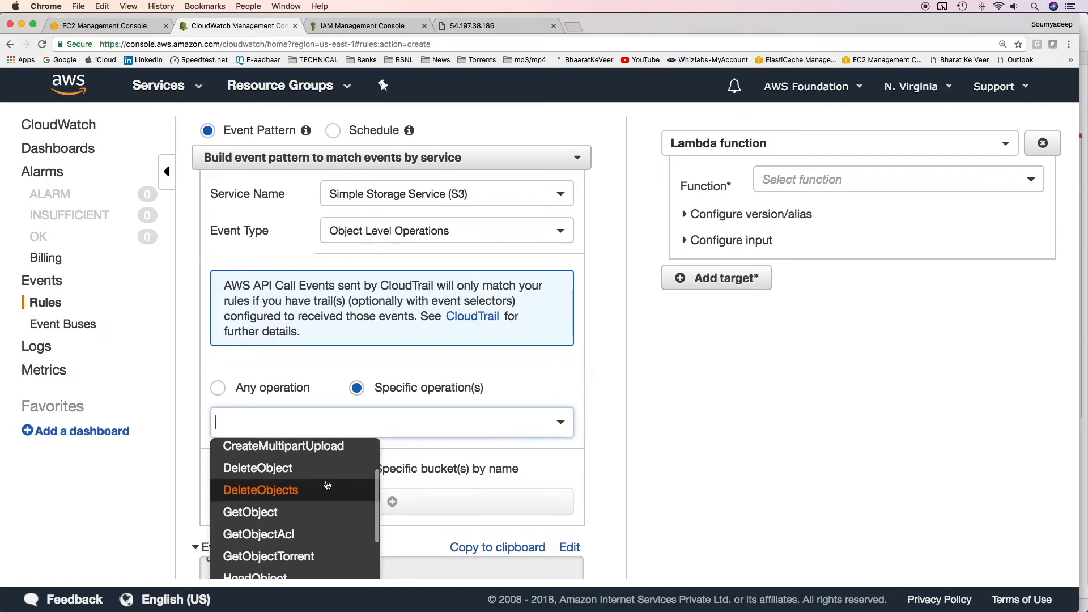
click(325, 512)
scroll(336, 509, down, 3)
scroll(336, 508, down, 2)
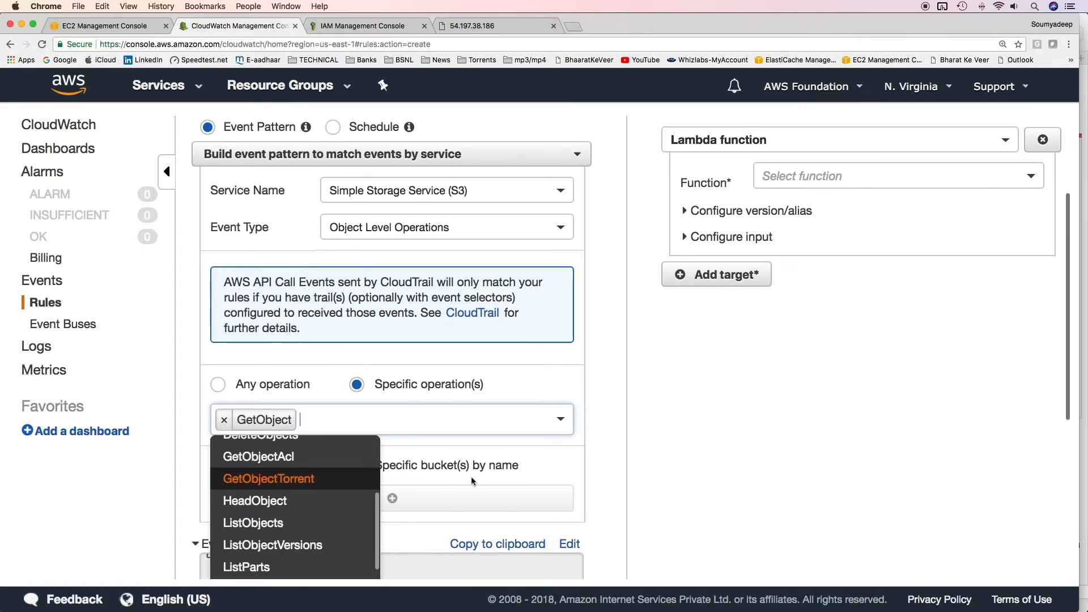
click(471, 476)
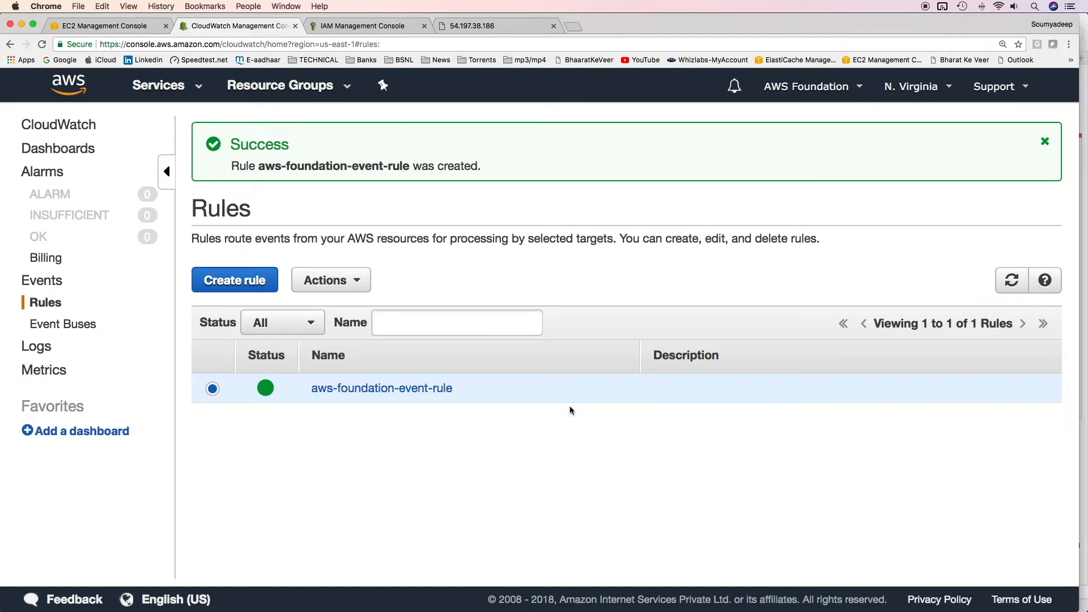
- Switch from the CloudWatch rules list to the EC2 Management Console
click(105, 26)
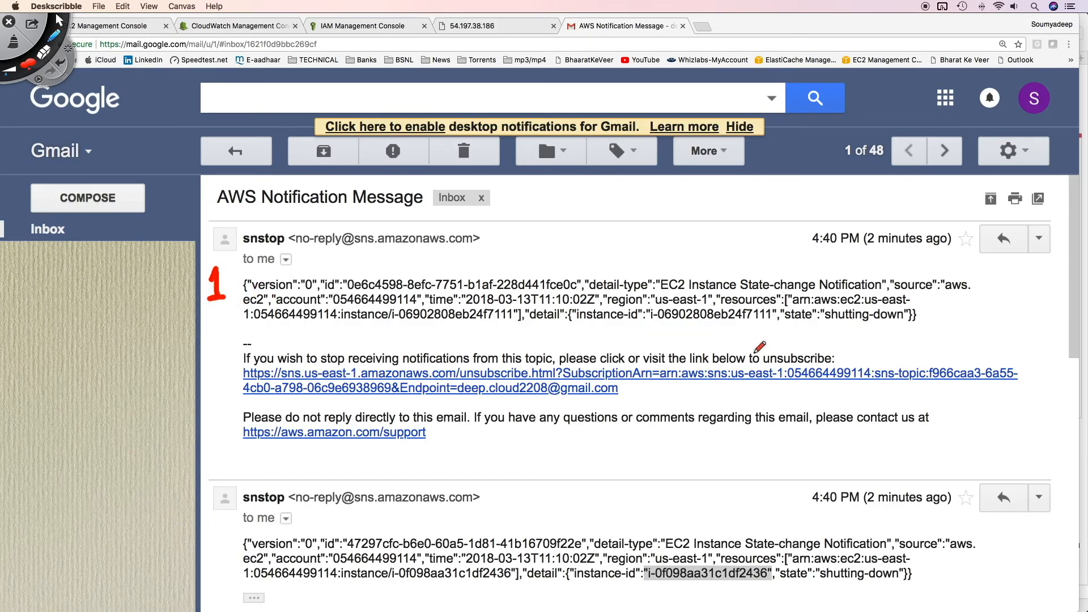
- Mark the instance ID and "shutting-down" state in red in the first two AWS notification emails, circling the state in the second
drag(580, 328, 917, 327)
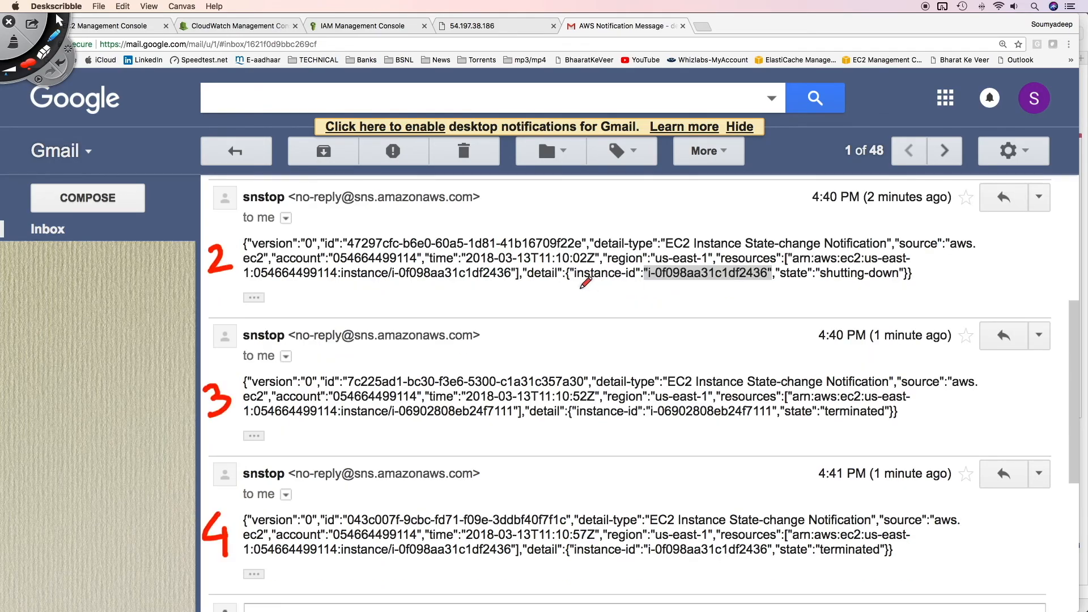
drag(580, 287, 774, 285)
mouse_move(910, 271)
mouse_down()
mouse_move(929, 264)
mouse_move(806, 257)
mouse_move(839, 303)
mouse_move(918, 281)
mouse_move(923, 269)
mouse_up()
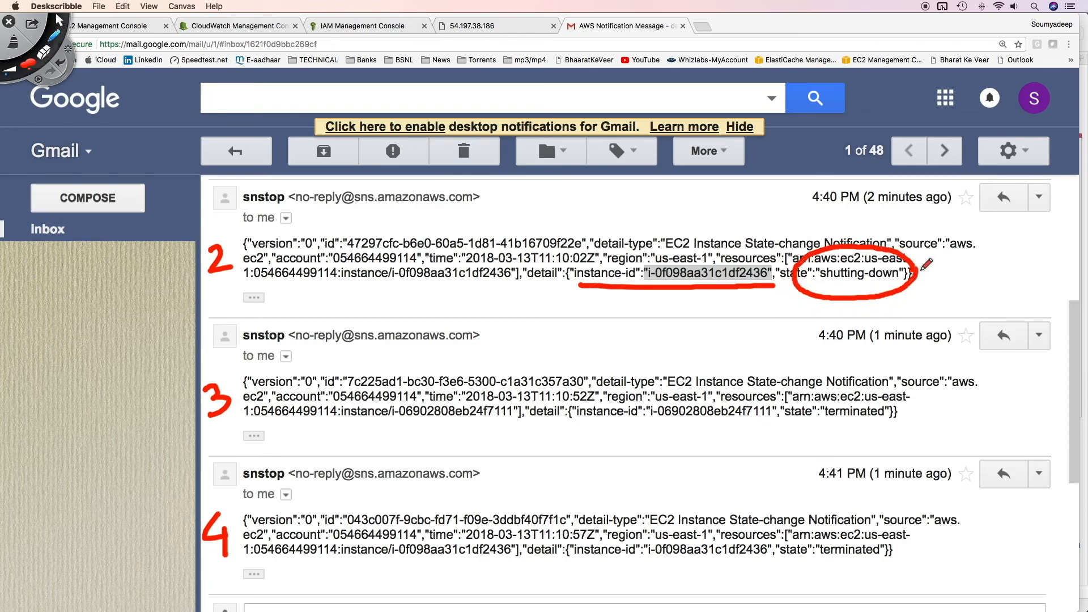
- Underline the "terminated" state in red in the third and fourth AWS notification emails
drag(731, 426, 897, 420)
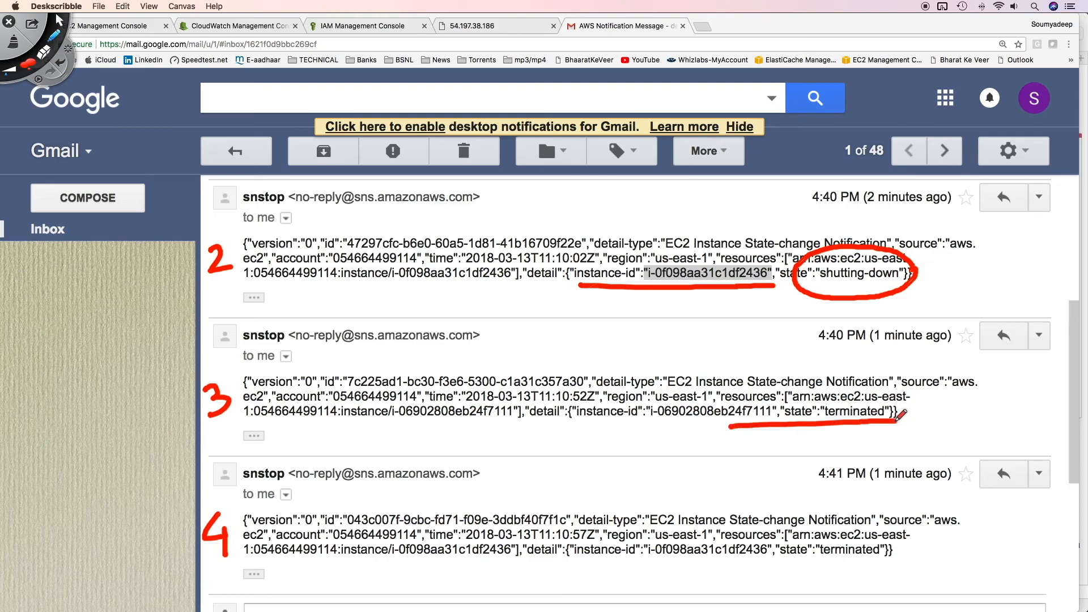
click(796, 544)
drag(769, 562, 950, 563)
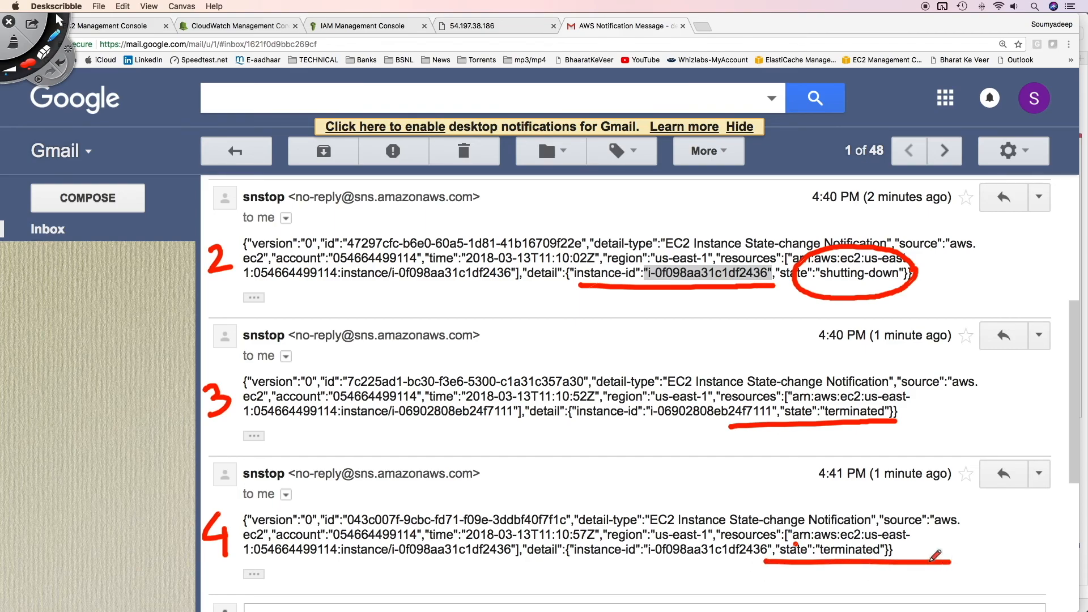